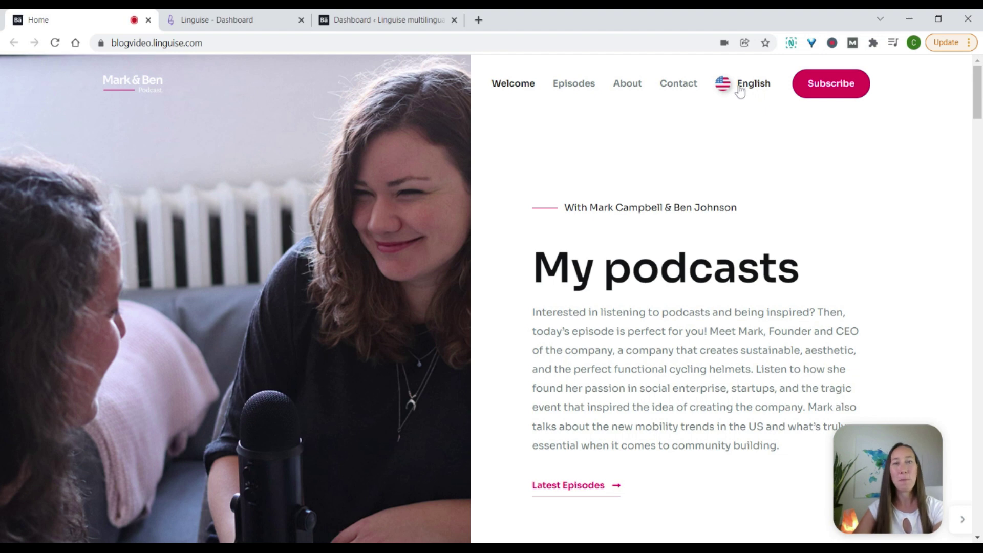
# Preview the list of languages offered by the podcast website's language switcher, and close it.
pyautogui.click(746, 86)
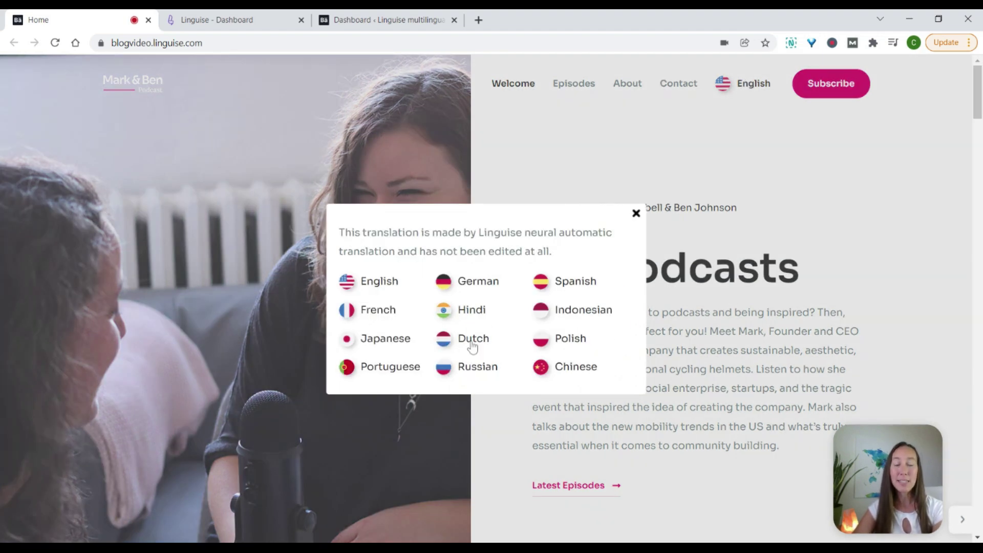
pyautogui.click(636, 213)
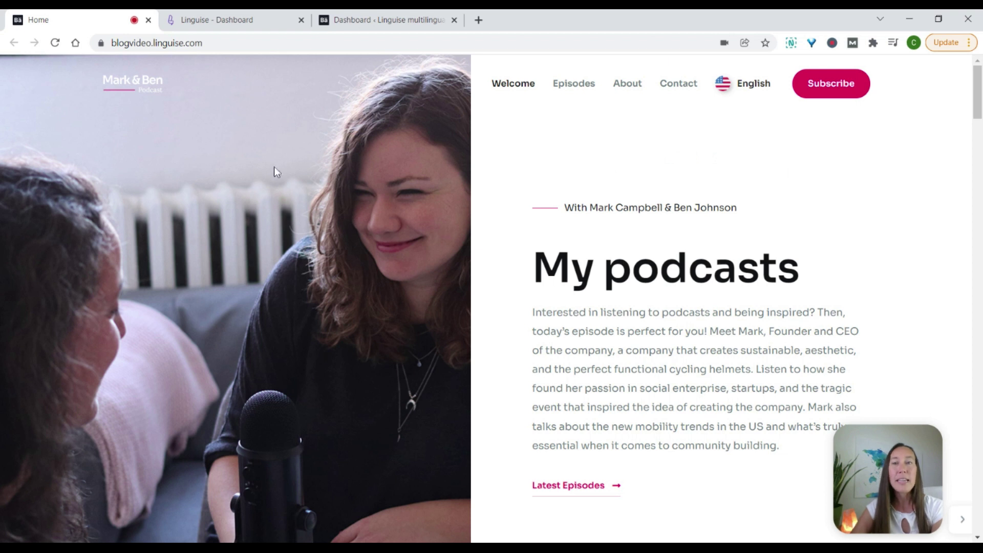
# Switch to the WordPress admin and open the Linguise plugin settings.
pyautogui.click(256, 25)
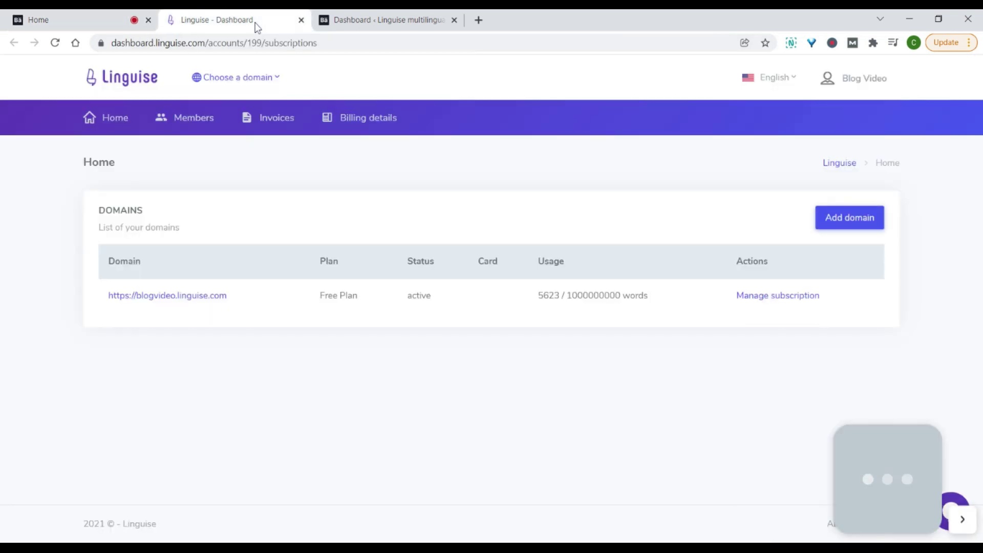
pyautogui.click(392, 25)
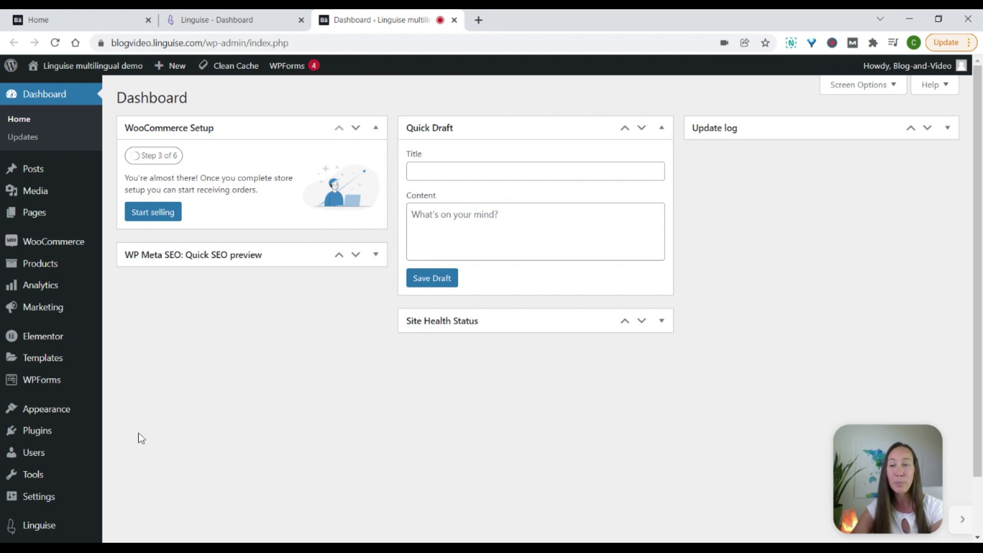
pyautogui.moveTo(72, 437)
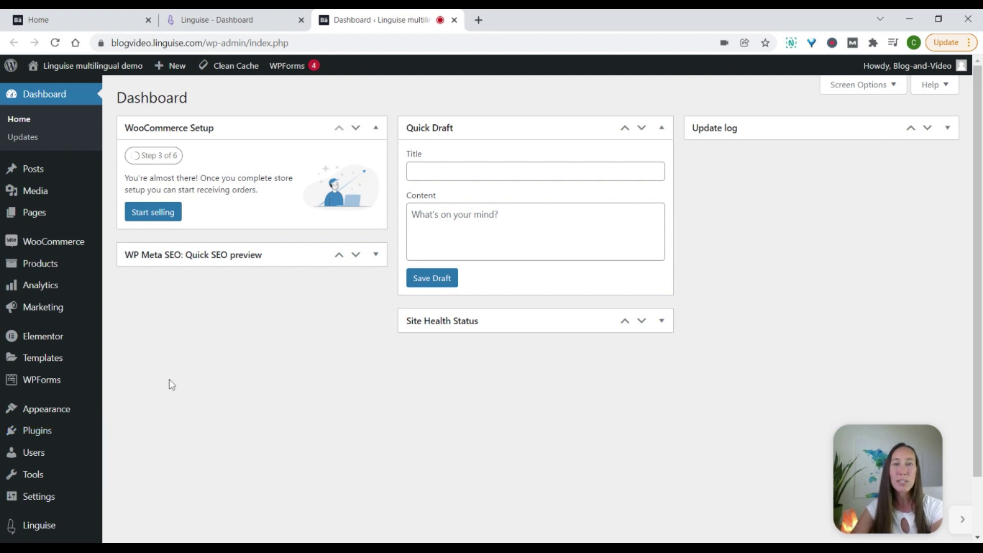
pyautogui.click(41, 527)
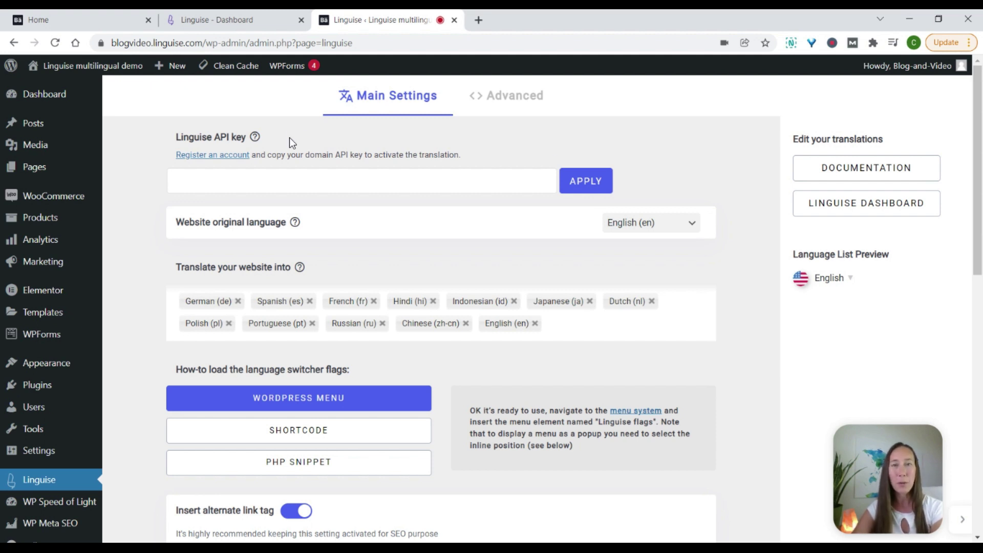
# In the Linguise dashboard, open the settings of the blogvideo.linguise.com domain and copy its API key.
pyautogui.click(260, 21)
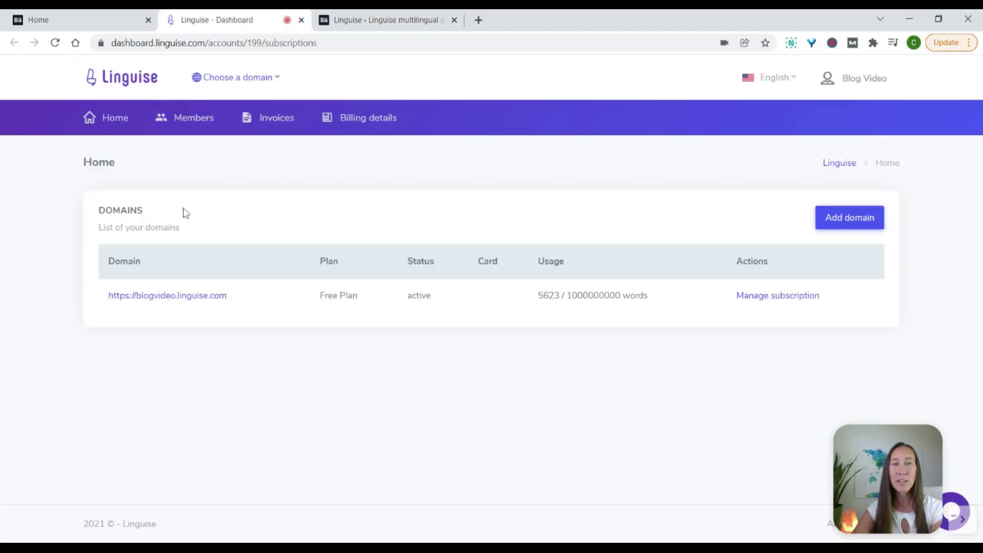
pyautogui.click(175, 302)
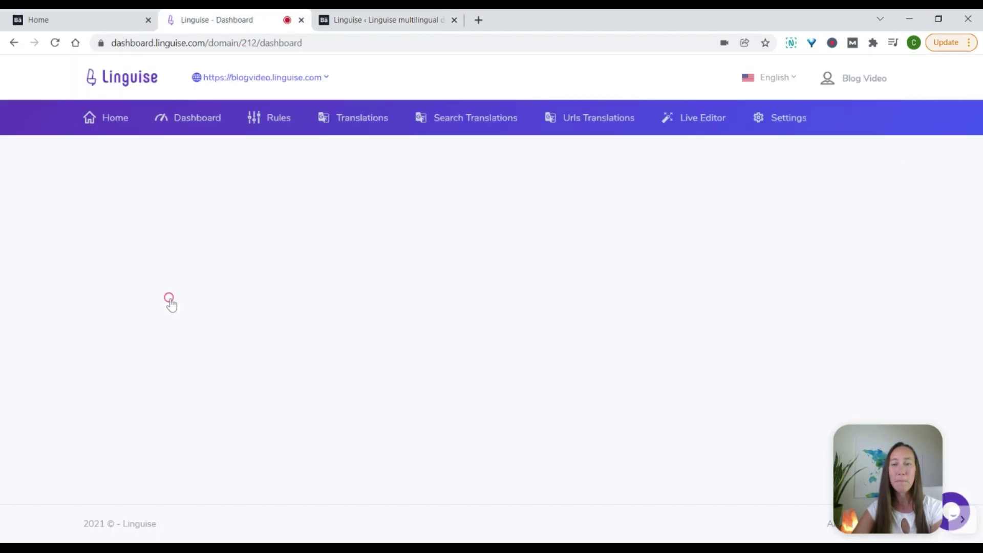
pyautogui.click(778, 119)
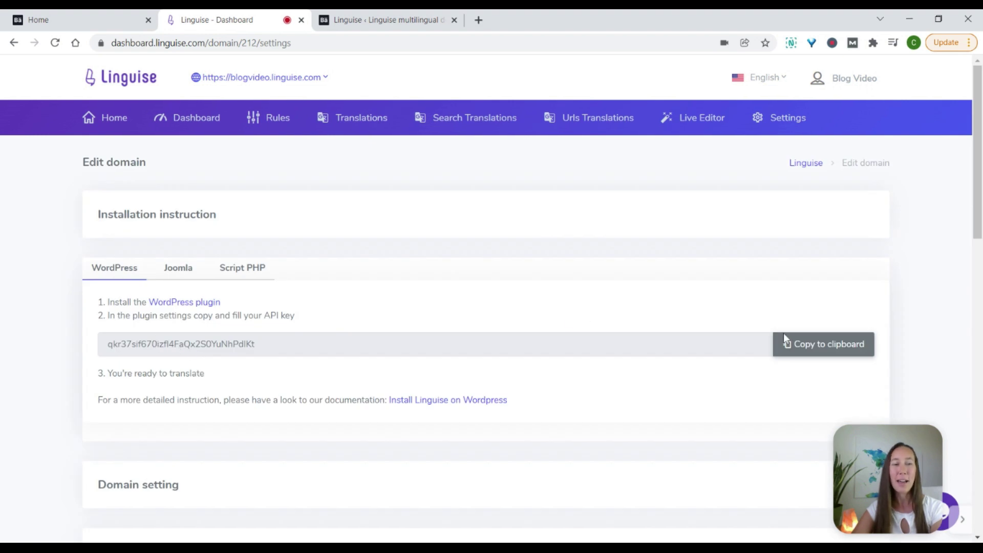
pyautogui.click(805, 344)
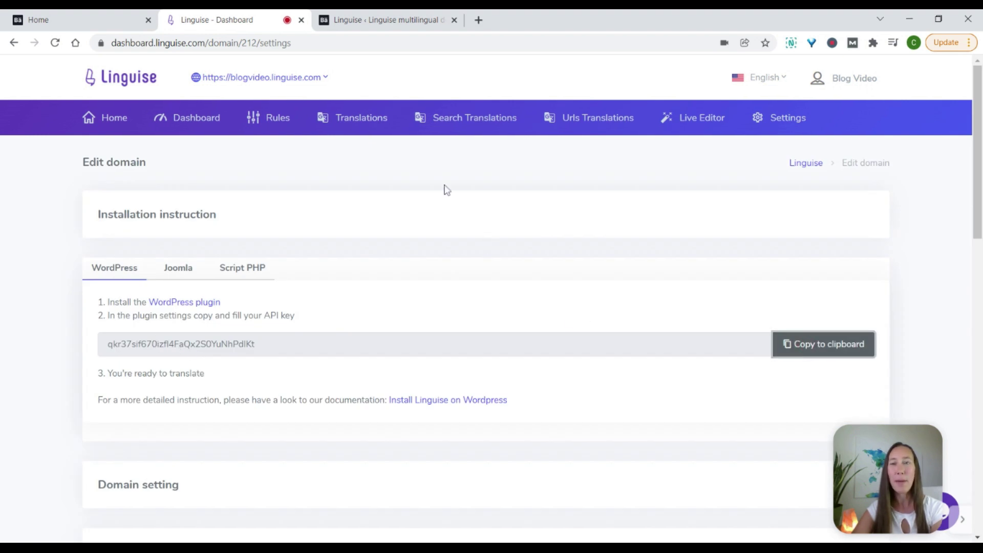
# Paste the API key into the Linguise plugin's main settings in WordPress and apply it.
pyautogui.click(387, 24)
pyautogui.click(512, 180)
pyautogui.hotkey('ctrl', 'v')
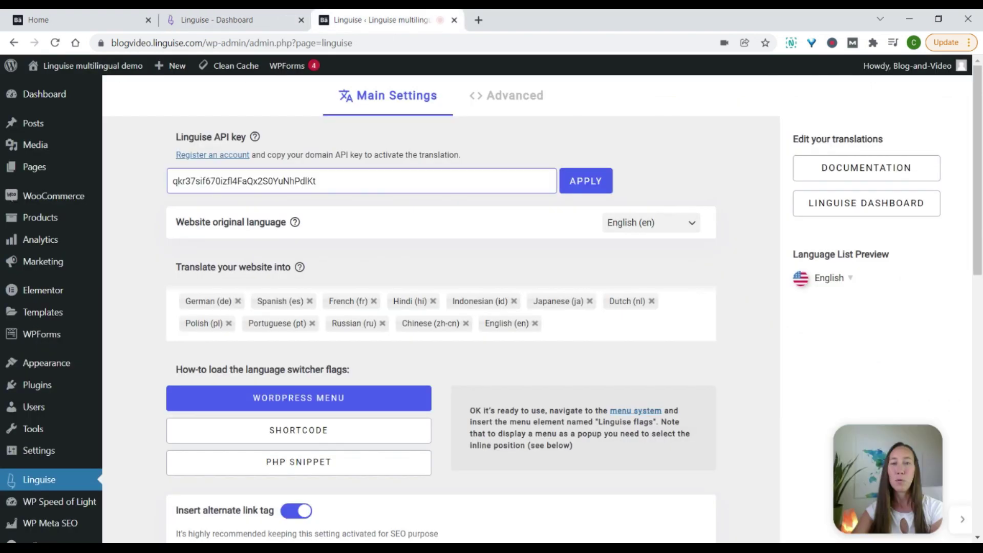
pyautogui.click(597, 186)
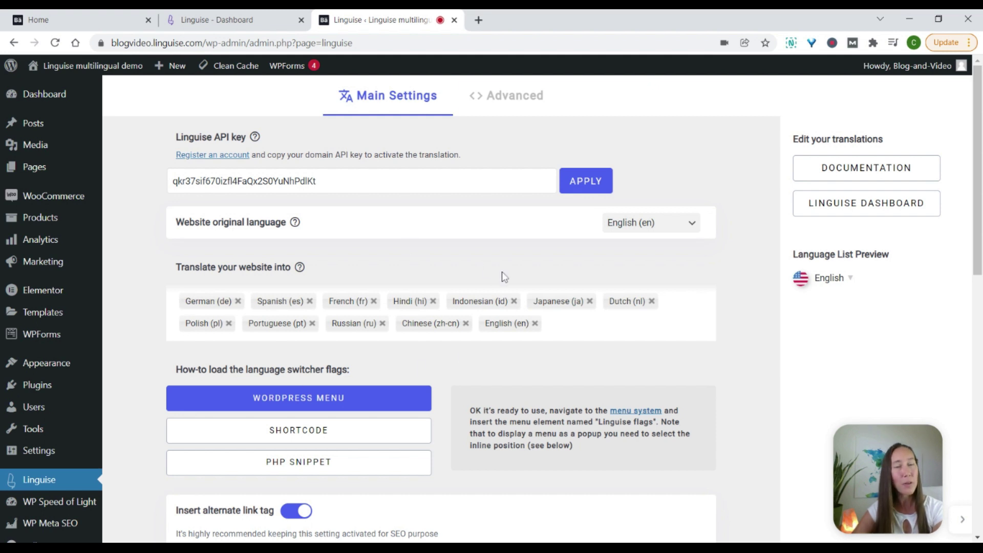
# Remove Dutch (nl) from the plugin's translation languages and add Greek (el).
pyautogui.click(651, 301)
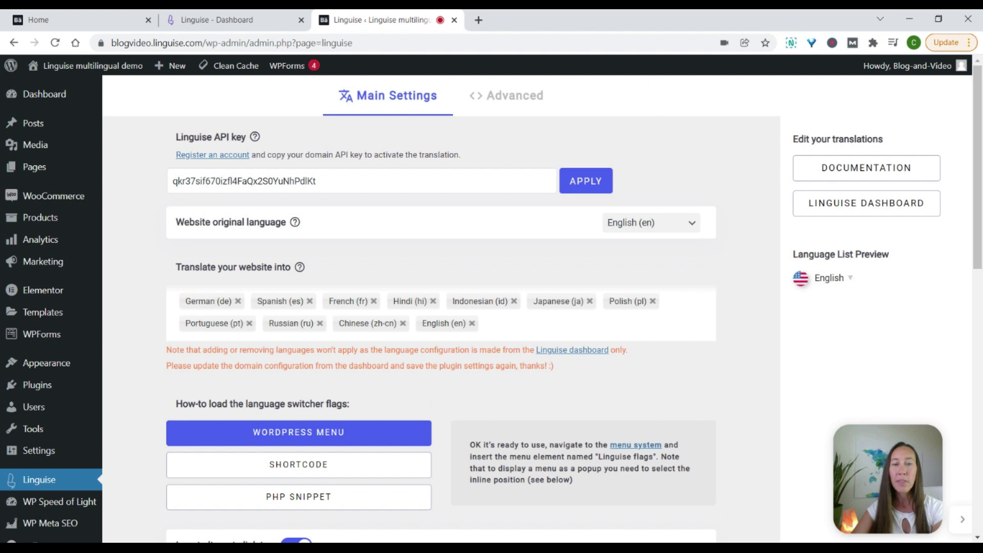
pyautogui.click(580, 327)
pyautogui.moveTo(711, 360); pyautogui.dragTo(715, 402)
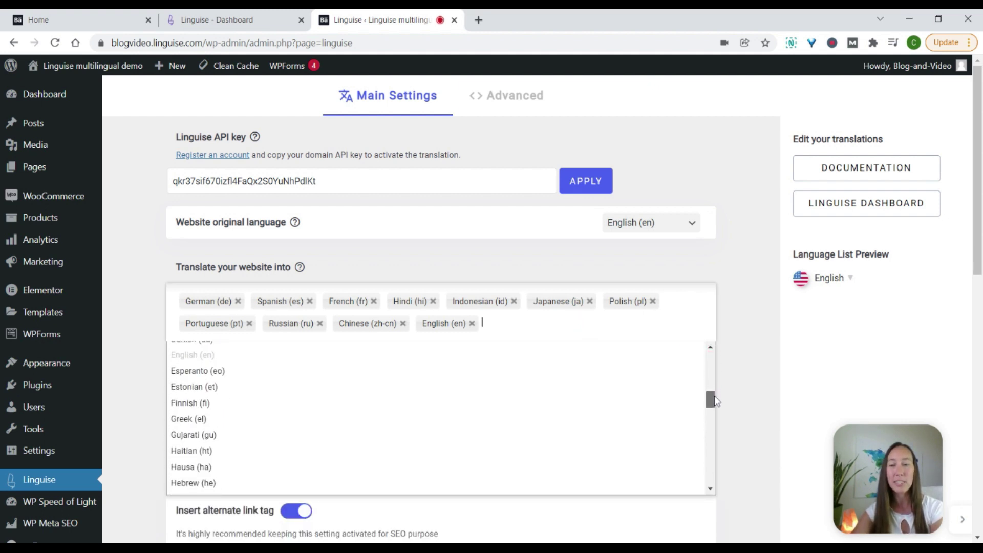
pyautogui.click(193, 419)
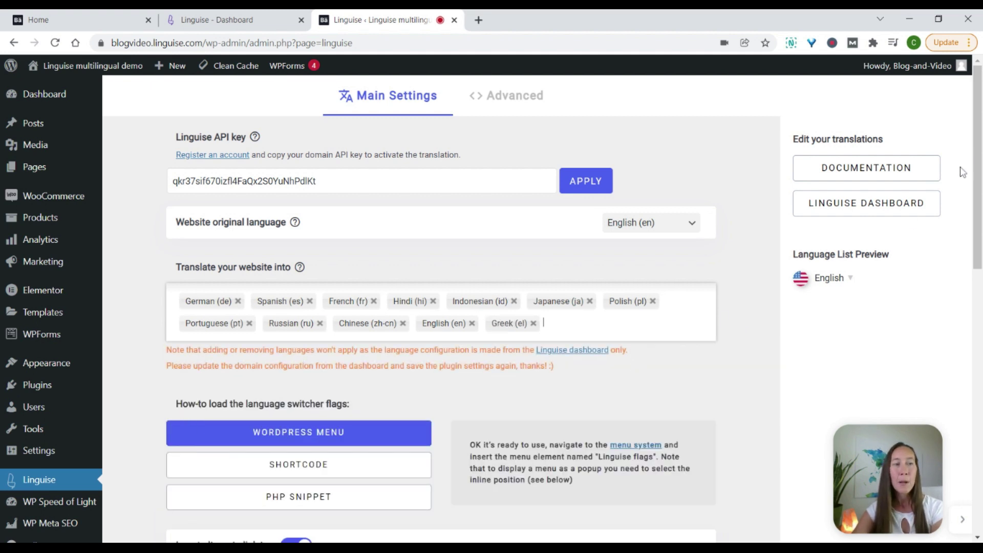
# Add the Linguise Languages item to the site's Primary menu and save the menu.
pyautogui.moveTo(977, 144); pyautogui.dragTo(980, 229)
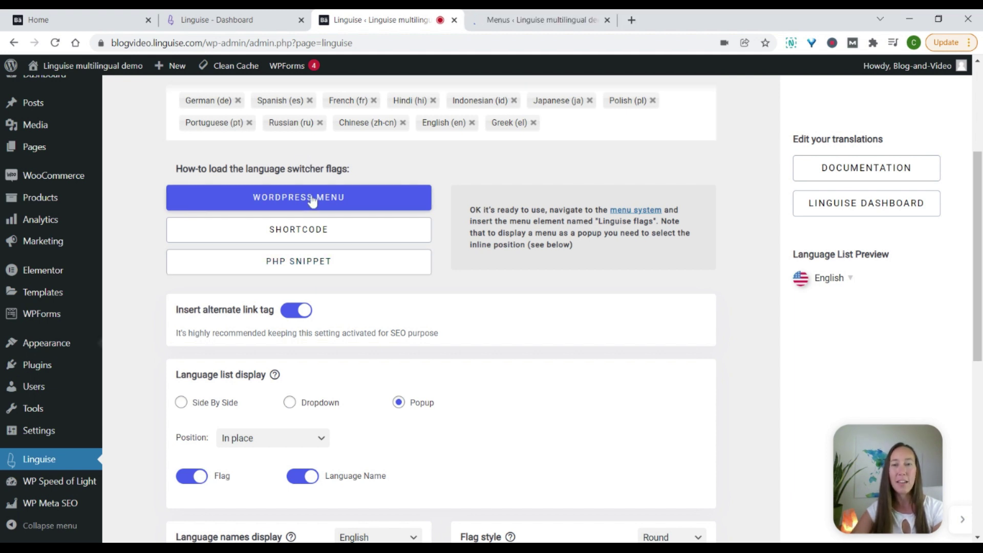
pyautogui.moveTo(81, 346)
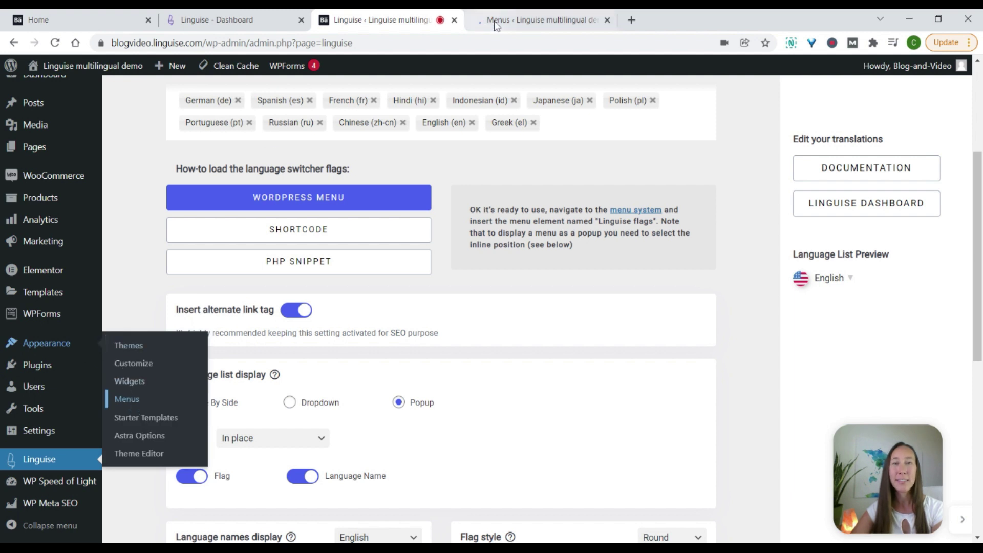
pyautogui.click(134, 410)
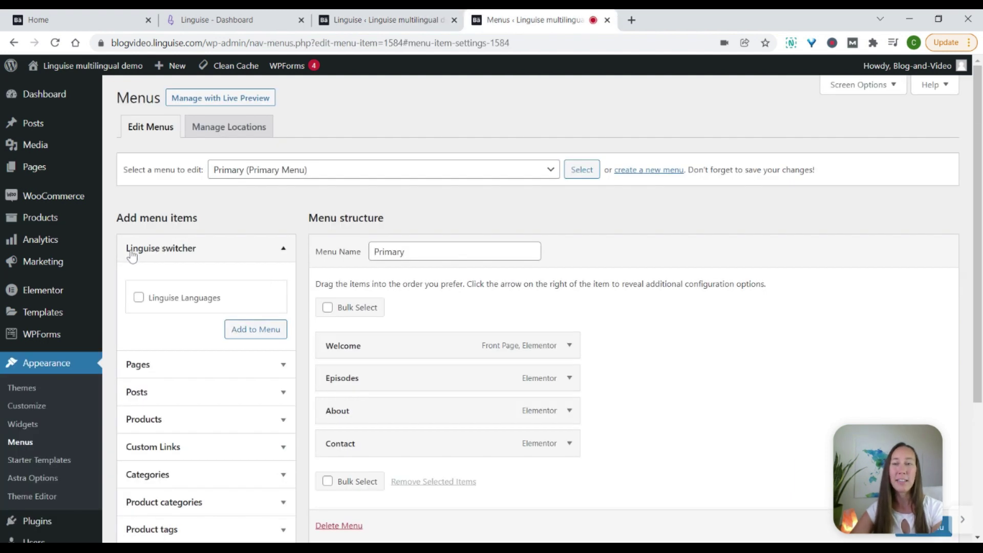
pyautogui.click(139, 298)
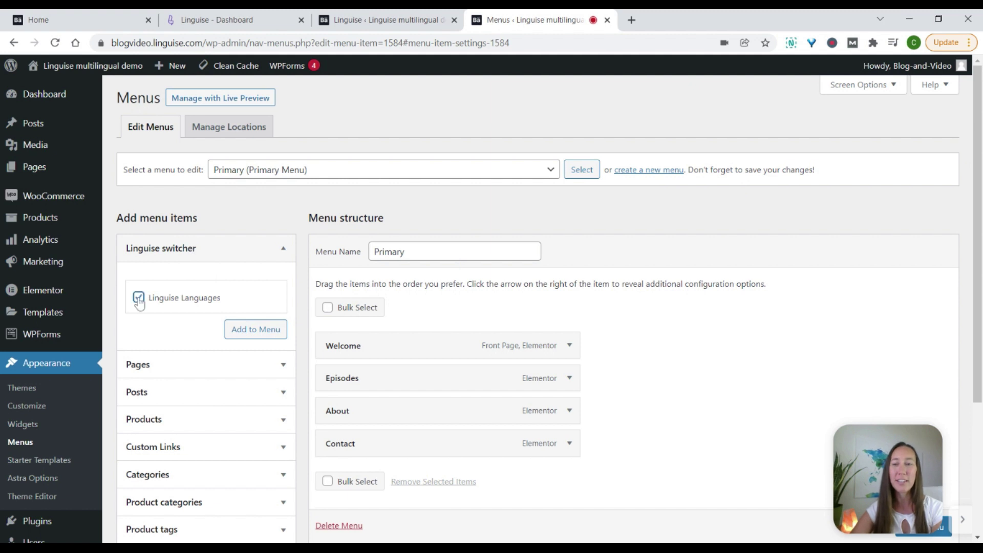
pyautogui.click(247, 333)
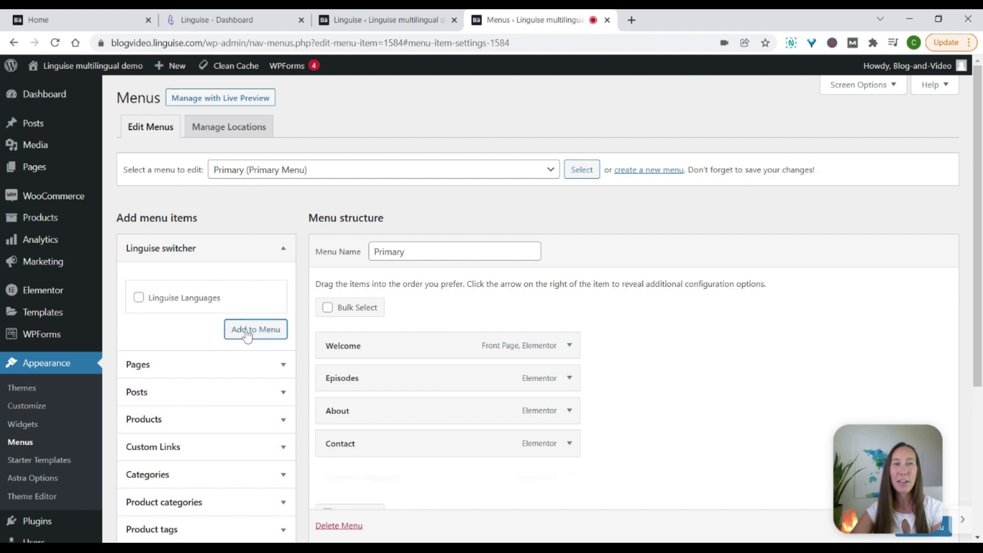
pyautogui.scroll(-4, 635, 307)
pyautogui.click(947, 478)
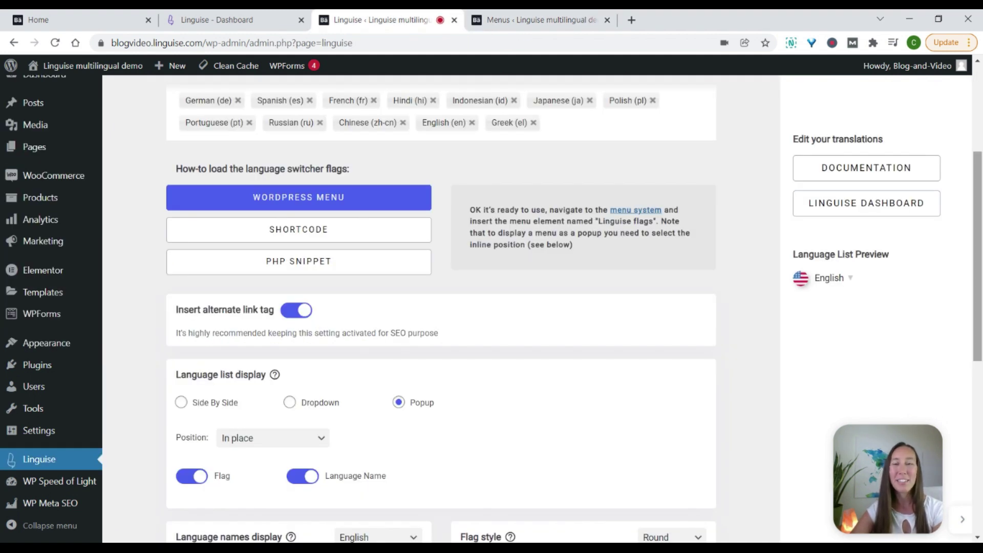
# Preview the Popup style of the language list in the Linguise plugin settings, and close the preview.
pyautogui.scroll(-4, 440, 307)
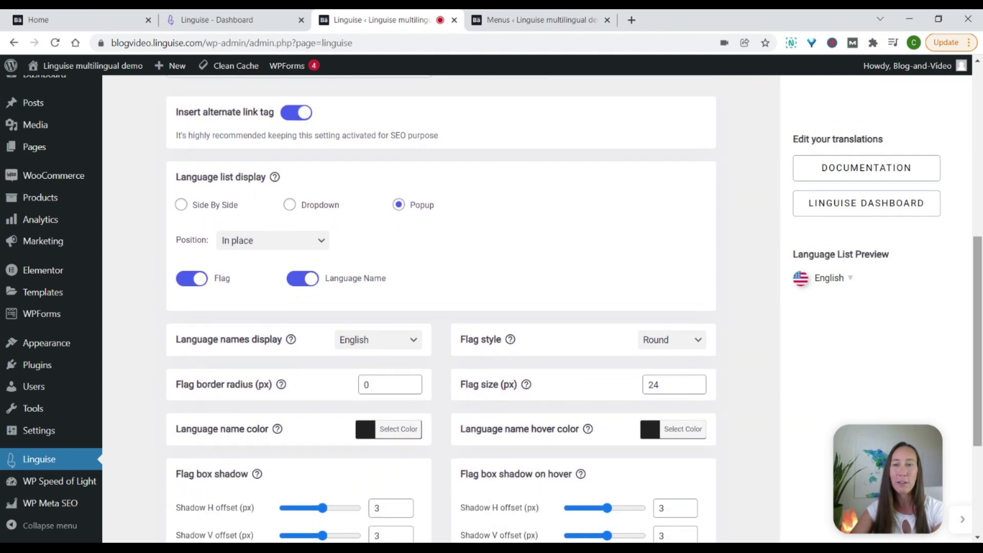
pyautogui.moveTo(182, 183)
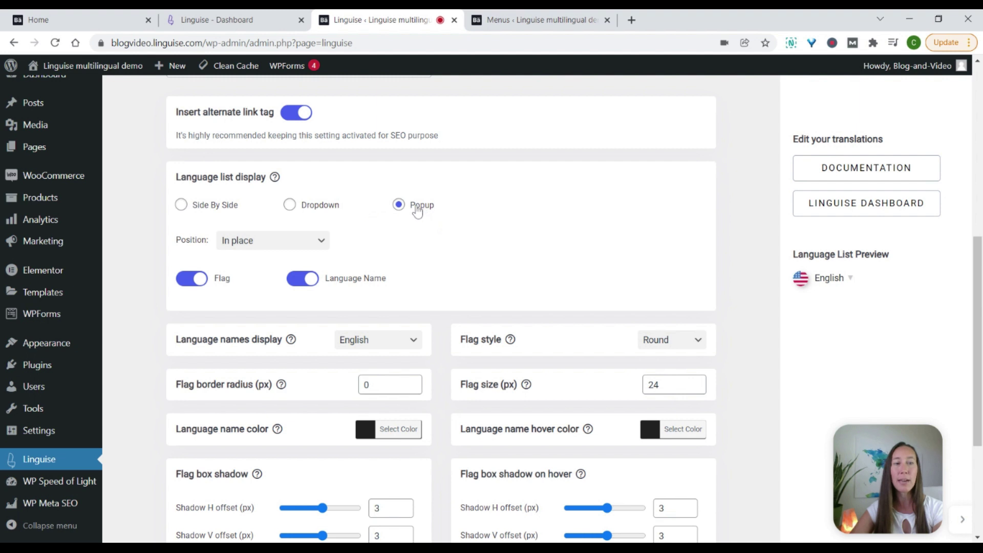
pyautogui.click(840, 284)
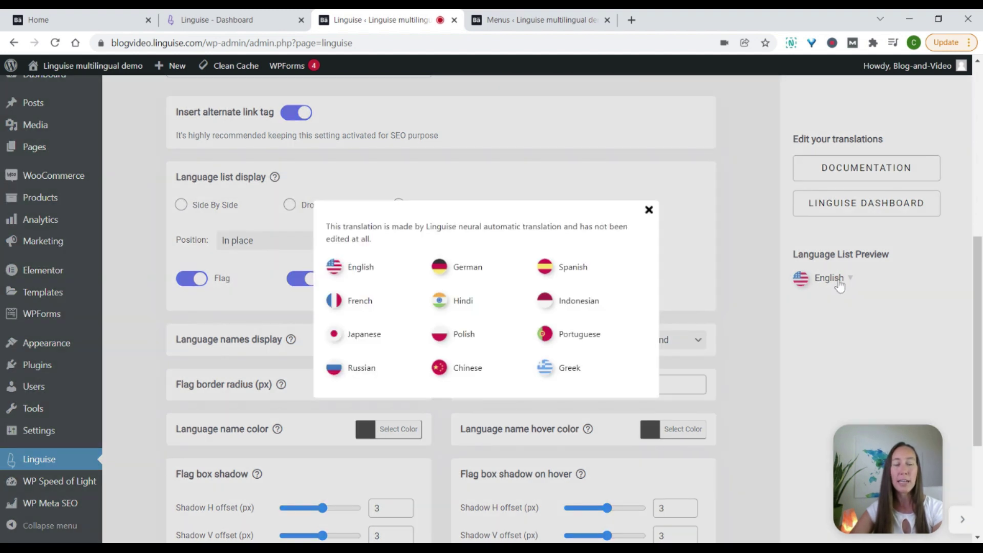
pyautogui.click(648, 211)
# Try the Dropdown and Side By Side language list displays, and switch back to Popup.
pyautogui.click(290, 205)
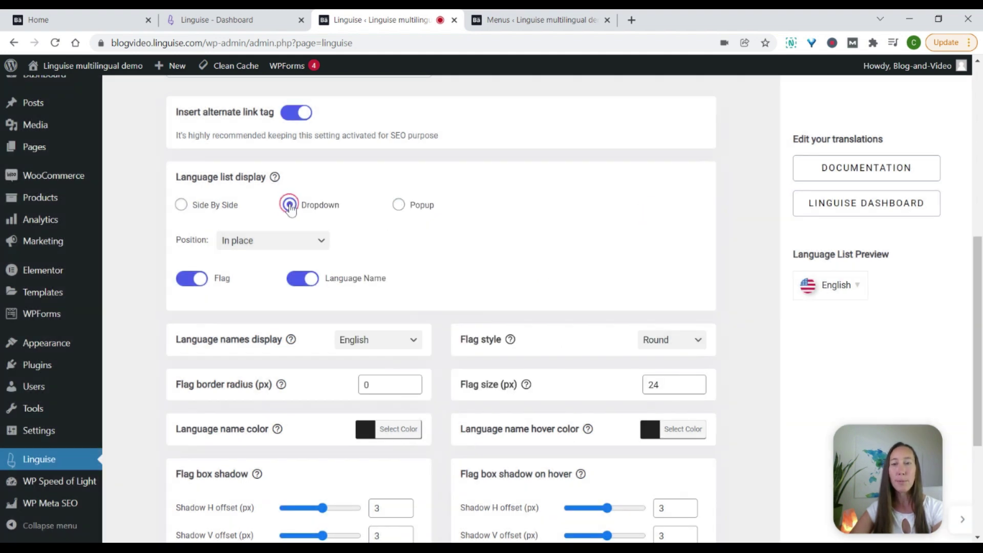
pyautogui.moveTo(826, 285)
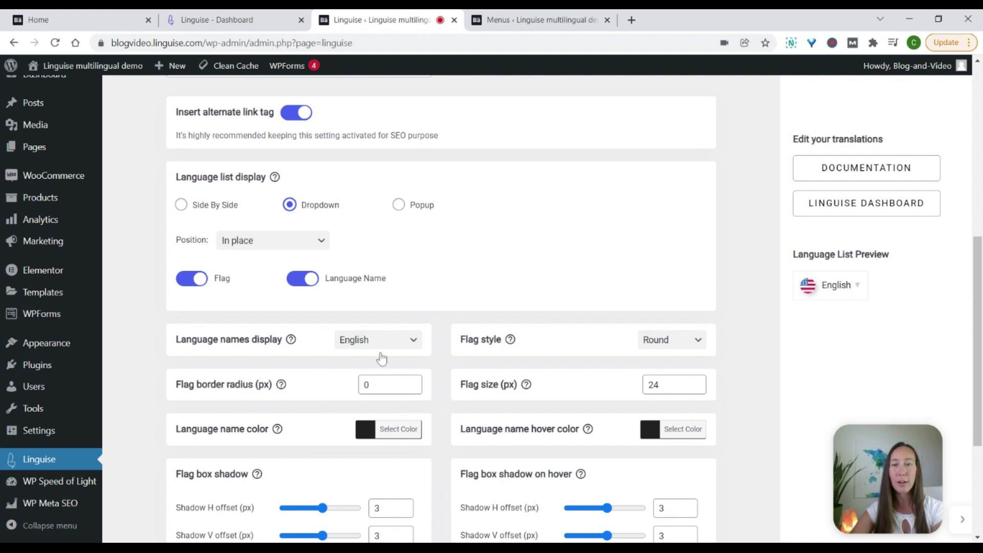
pyautogui.click(182, 206)
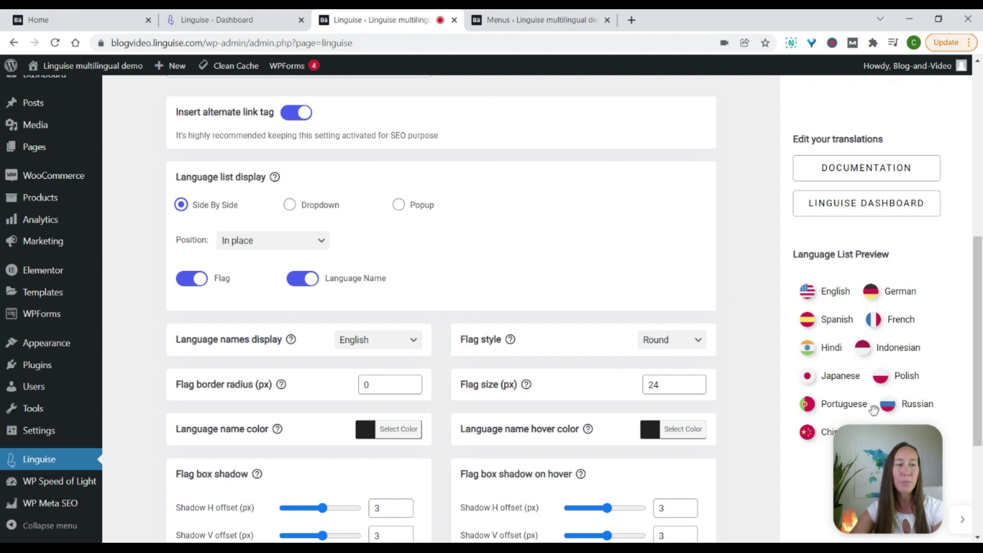
pyautogui.click(398, 205)
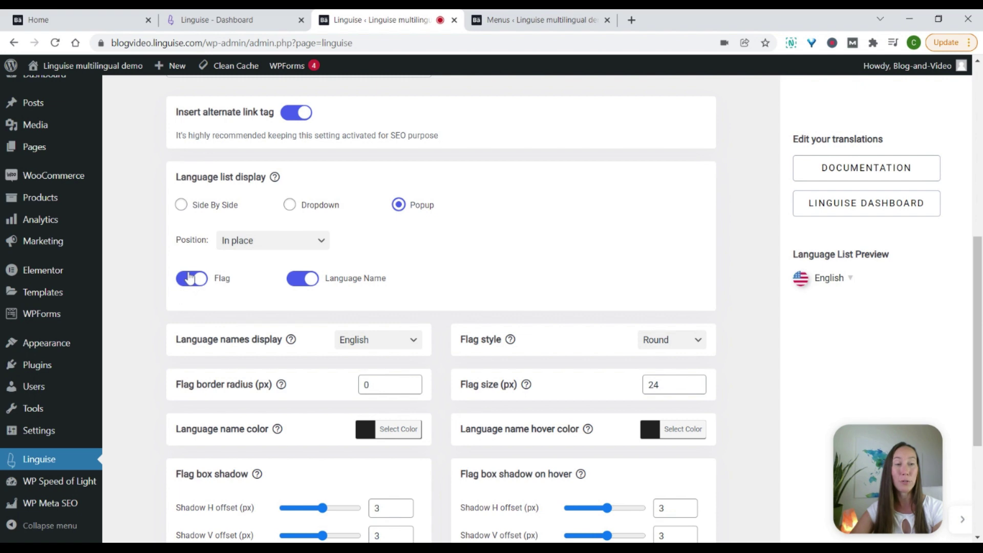
# Try the language switcher without flags and without language names, previewing the popup, and turn both options back on.
pyautogui.click(191, 281)
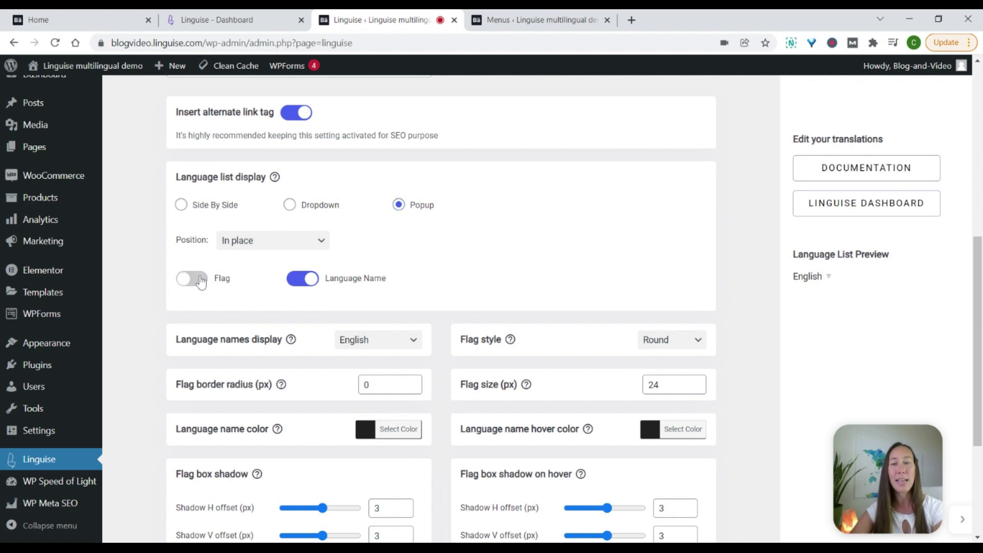
pyautogui.click(815, 276)
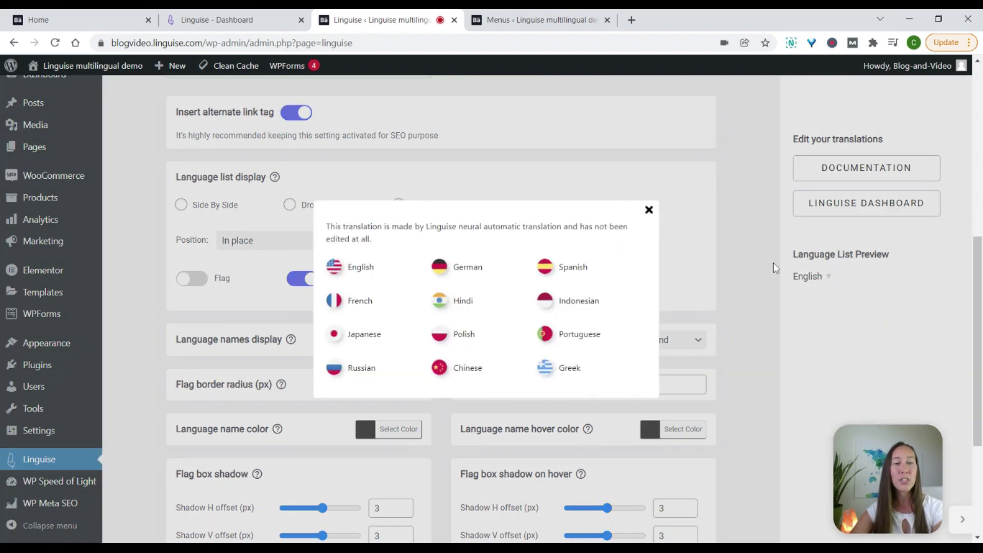
pyautogui.click(648, 210)
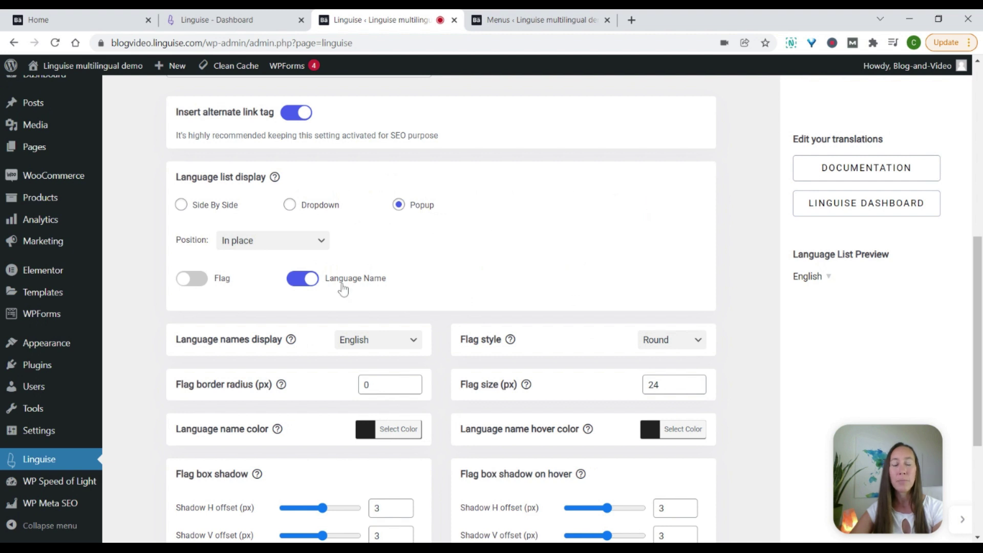
pyautogui.click(192, 279)
pyautogui.click(307, 279)
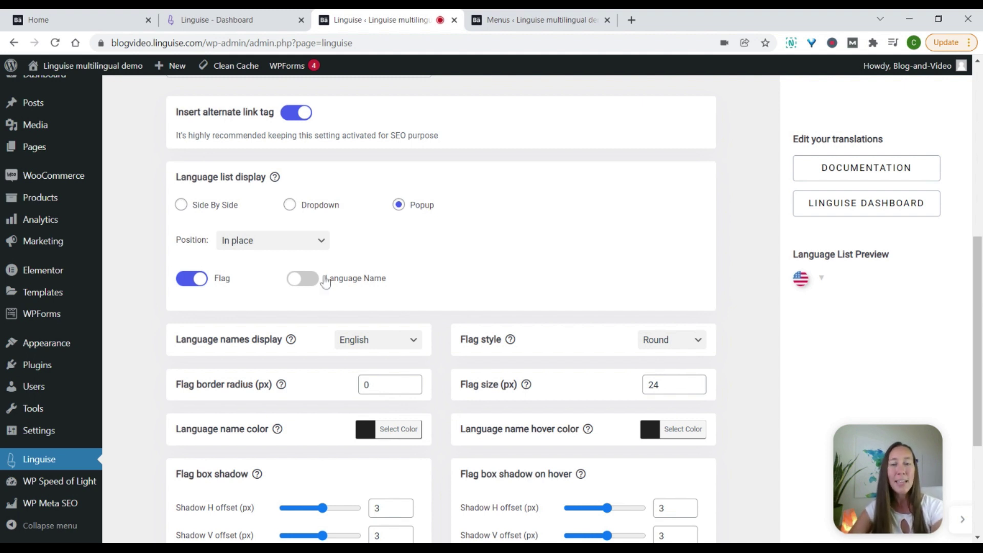
pyautogui.click(309, 280)
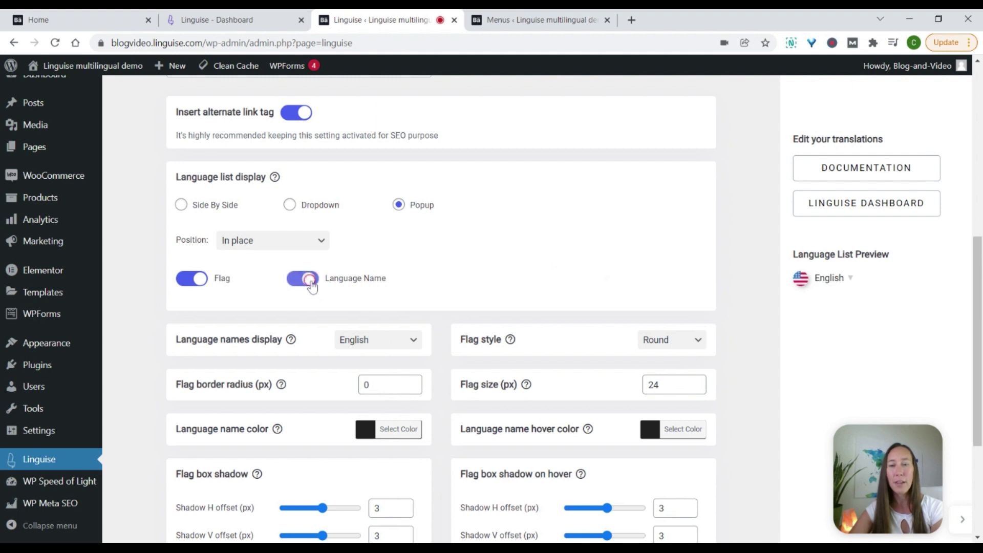
# Keep the language names displayed in English and set the flag style to Rectangular.
pyautogui.moveTo(978, 233); pyautogui.dragTo(978, 349)
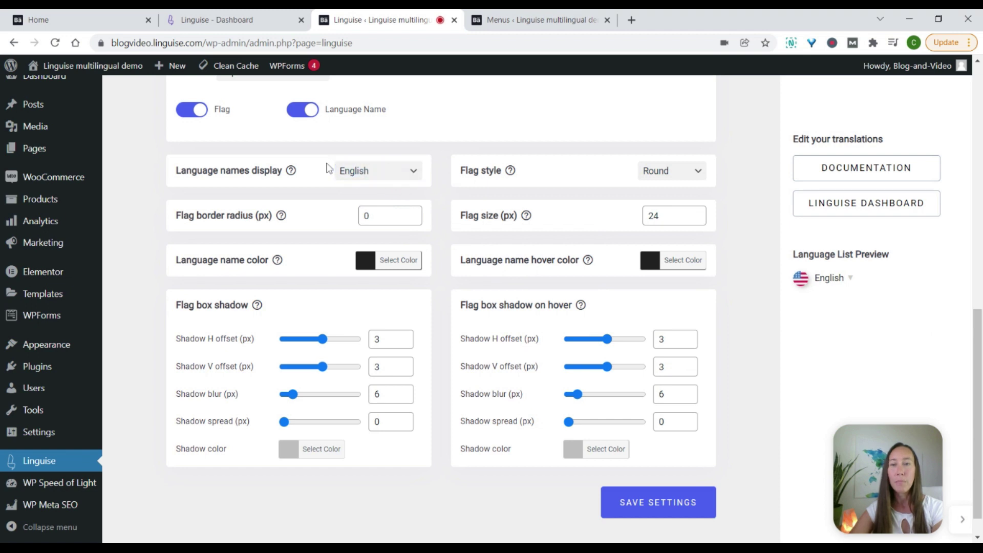
pyautogui.click(358, 178)
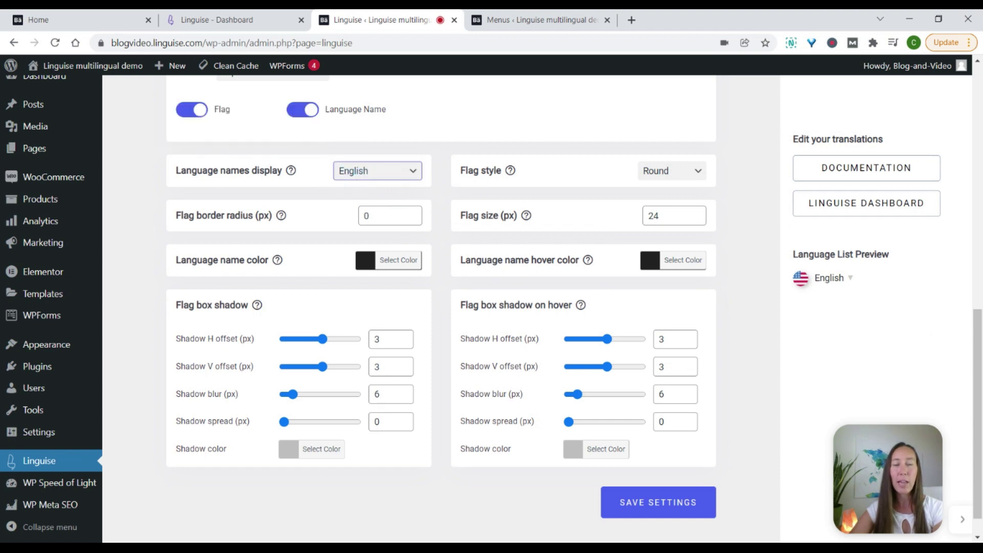
pyautogui.click(437, 173)
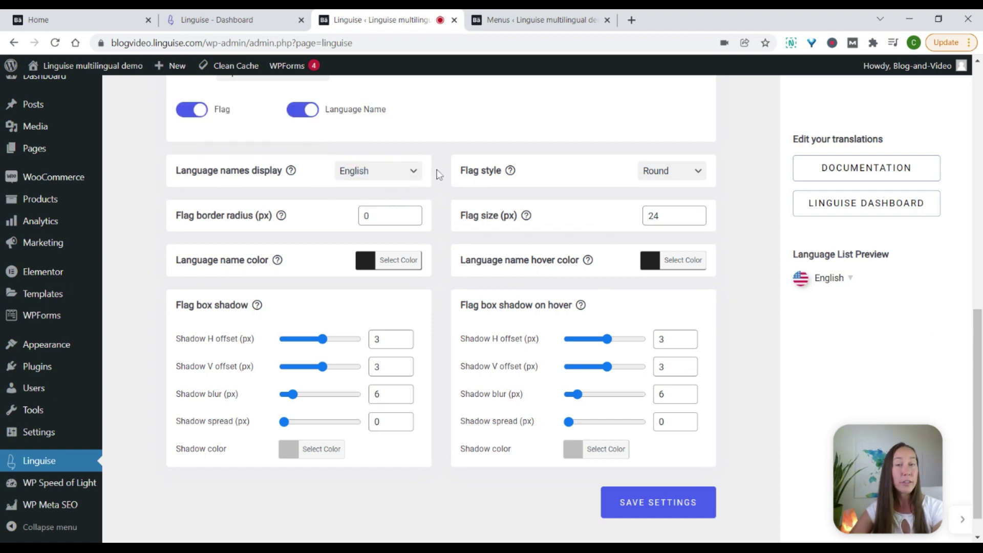
pyautogui.click(667, 170)
pyautogui.click(668, 183)
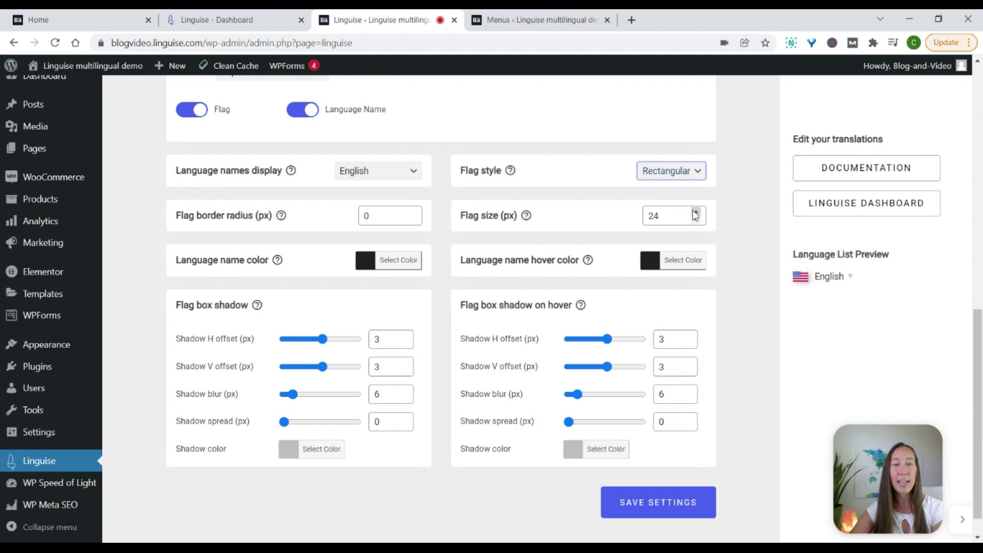
# Try a flag size of 50 px, set it to 22 px instead, and save the Linguise settings.
pyautogui.doubleClick(653, 216)
pyautogui.write('50')
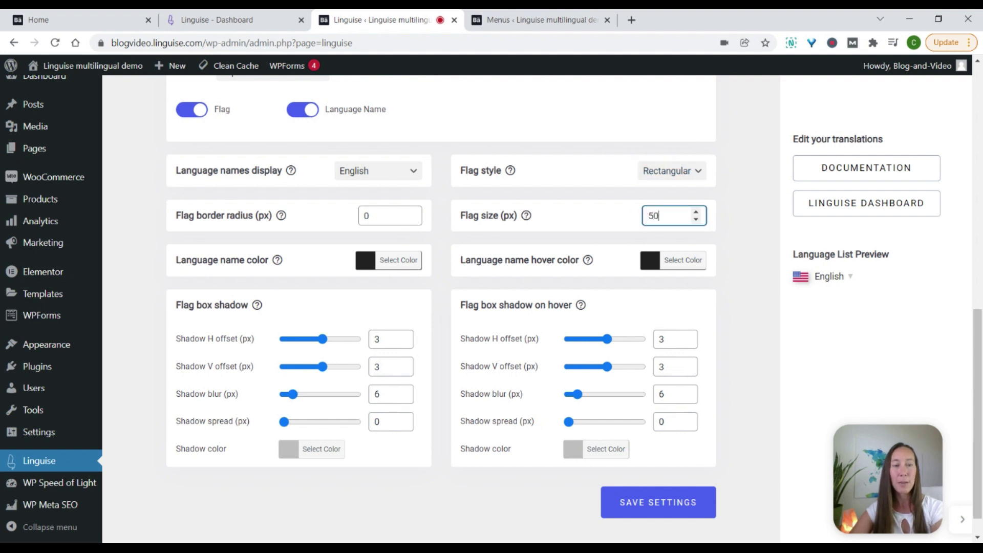
pyautogui.press('BackSpace')
pyautogui.press('BackSpace')
pyautogui.write('22')
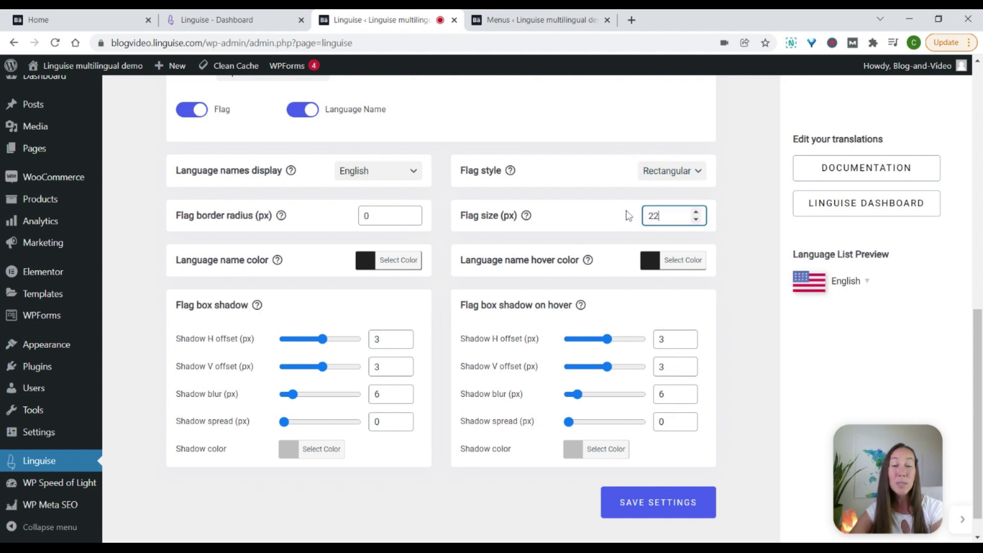
pyautogui.click(755, 238)
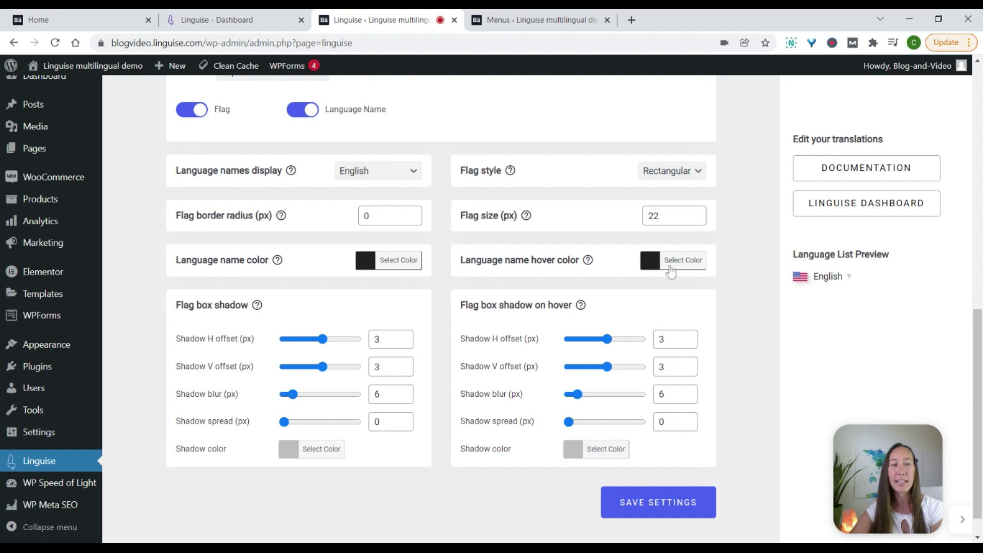
pyautogui.moveTo(518, 267)
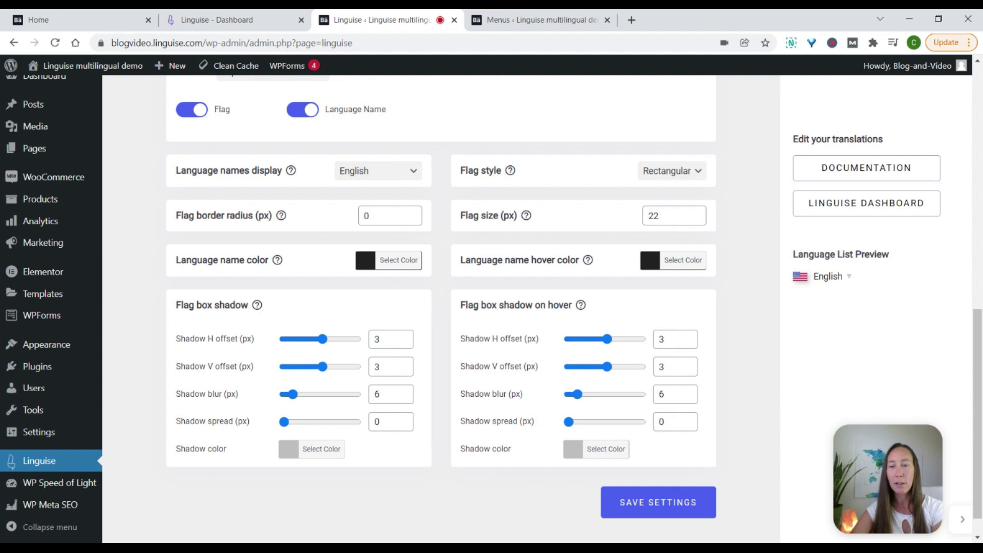
pyautogui.moveTo(257, 305)
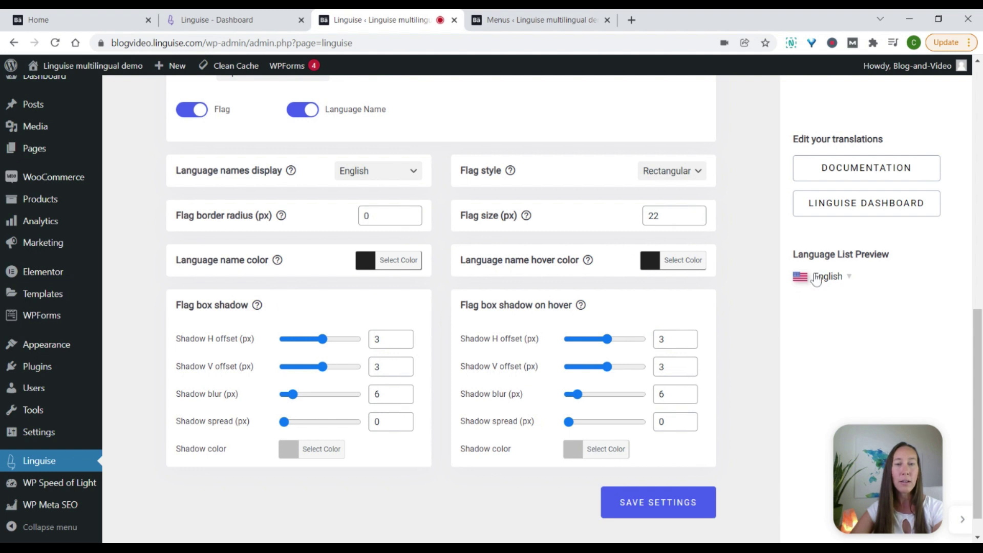
pyautogui.click(654, 514)
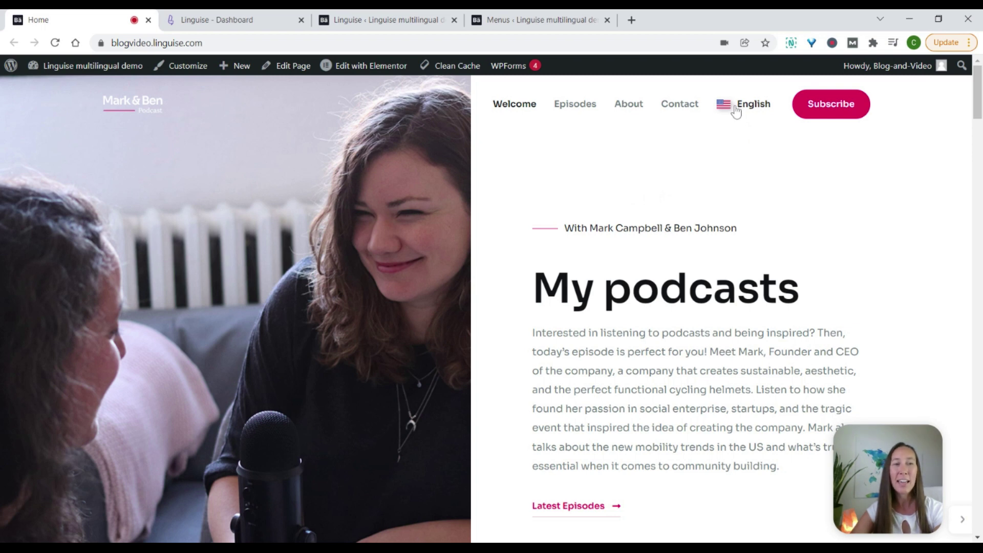
# Check the language switcher popup on the site's home page and close it.
pyautogui.click(751, 106)
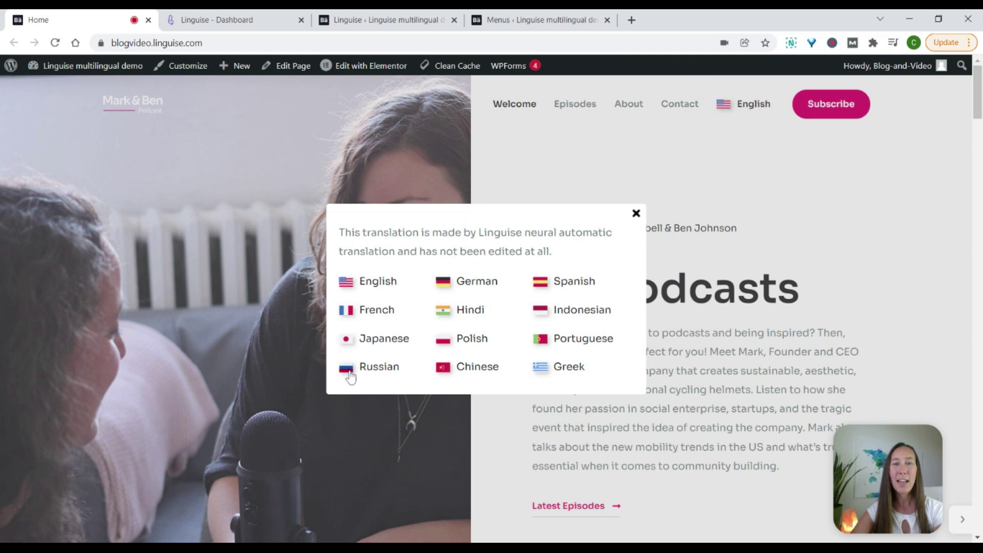
pyautogui.click(636, 213)
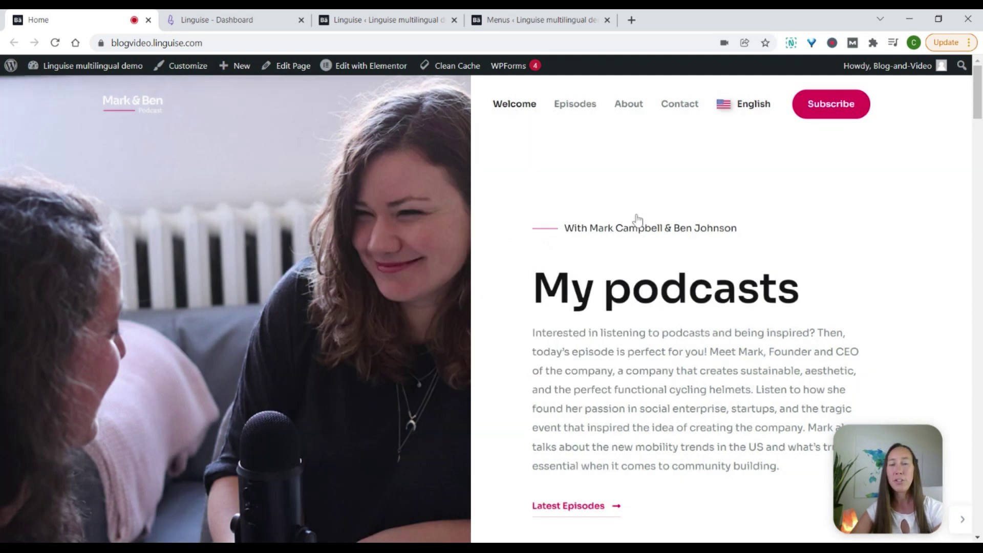
# View the Linguise plugin's Advanced settings and highlight the pre-text of the language popup.
pyautogui.click(386, 22)
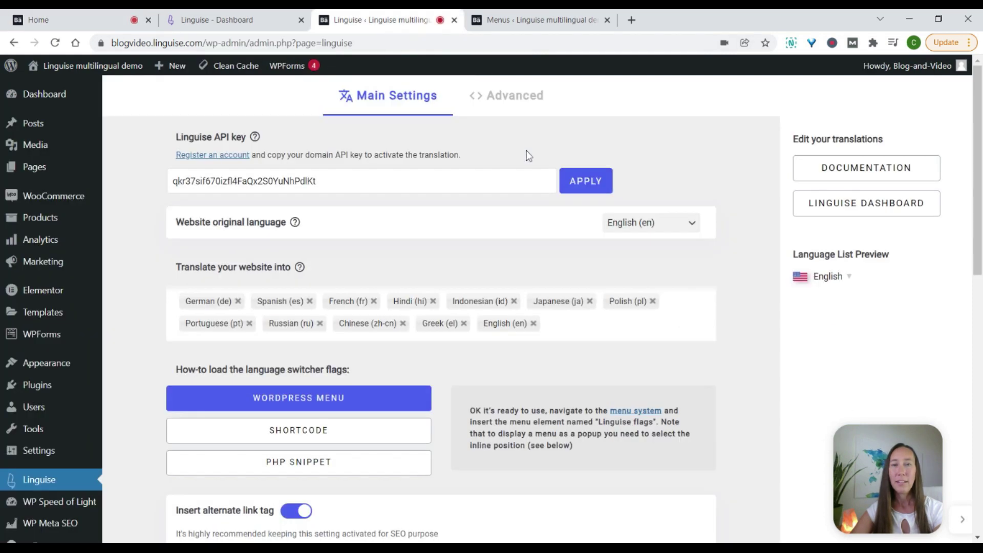
pyautogui.click(512, 111)
pyautogui.click(513, 112)
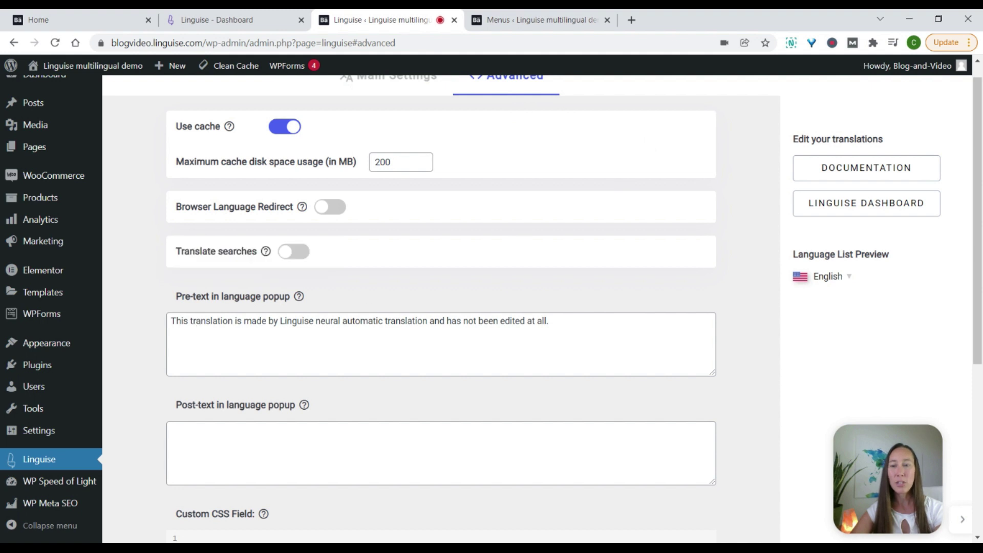
pyautogui.moveTo(170, 321); pyautogui.dragTo(582, 321)
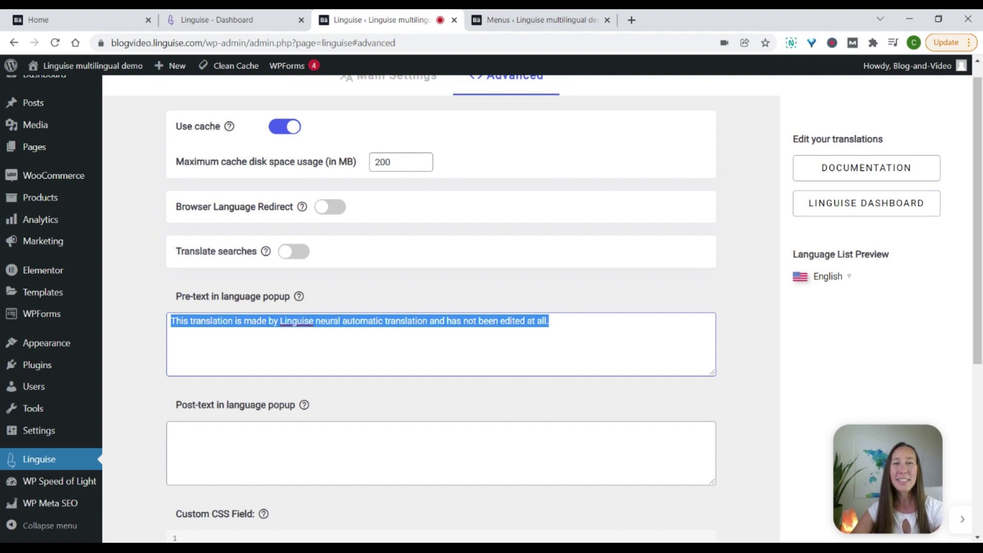
# Review the last 30 days' statistics, page views per language and most viewed pages in the Linguise dashboard.
pyautogui.click(266, 21)
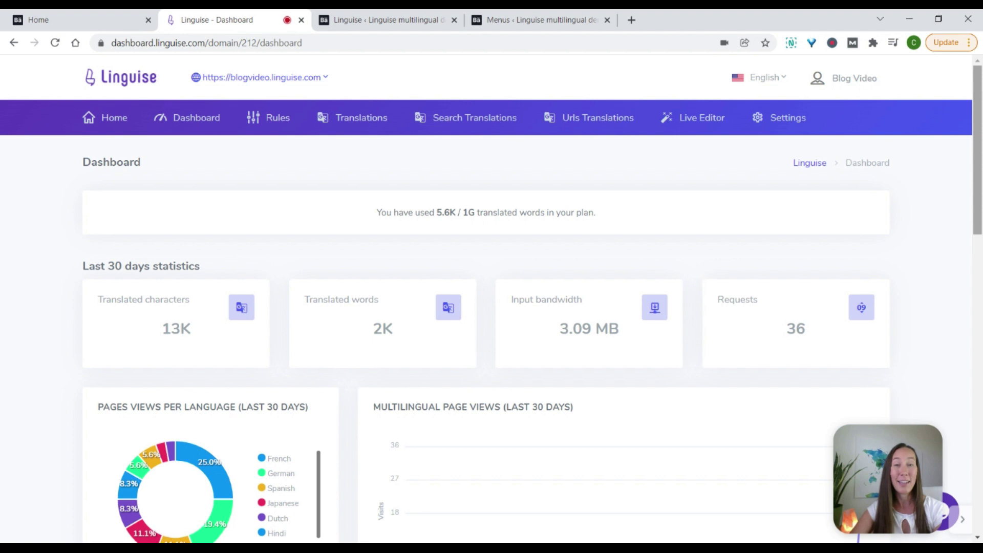
pyautogui.scroll(-3, 980, 179)
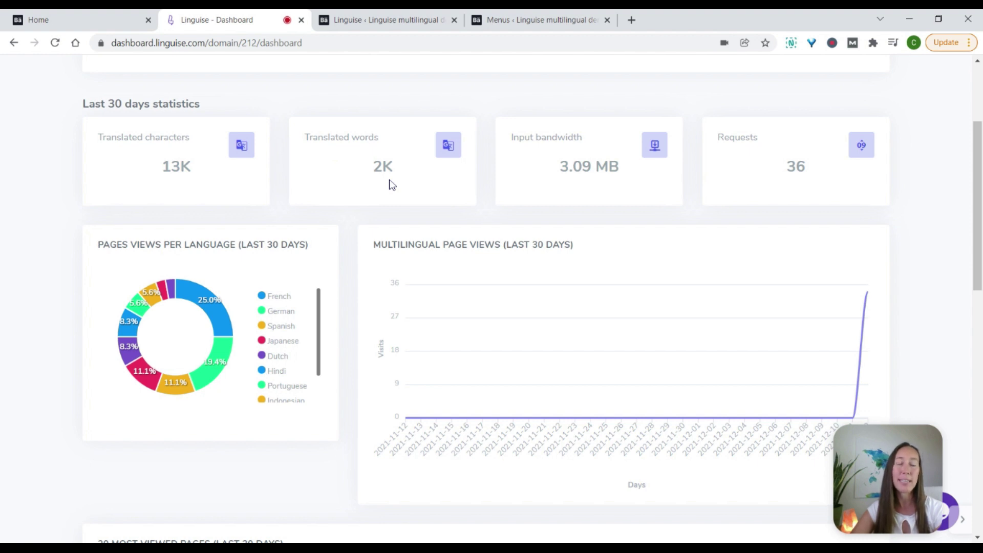
pyautogui.scroll(-1, 978, 210)
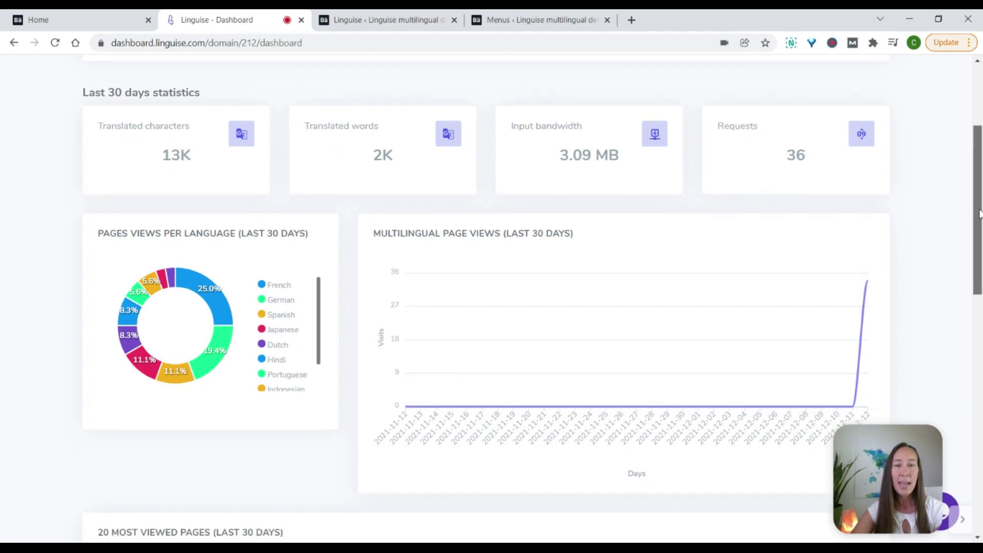
pyautogui.scroll(-2, 978, 210)
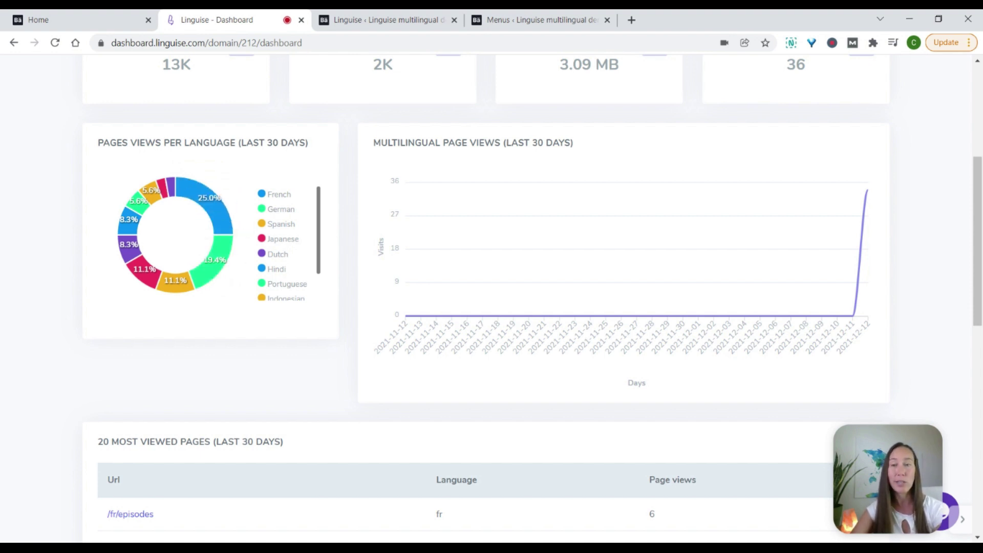
pyautogui.moveTo(183, 289)
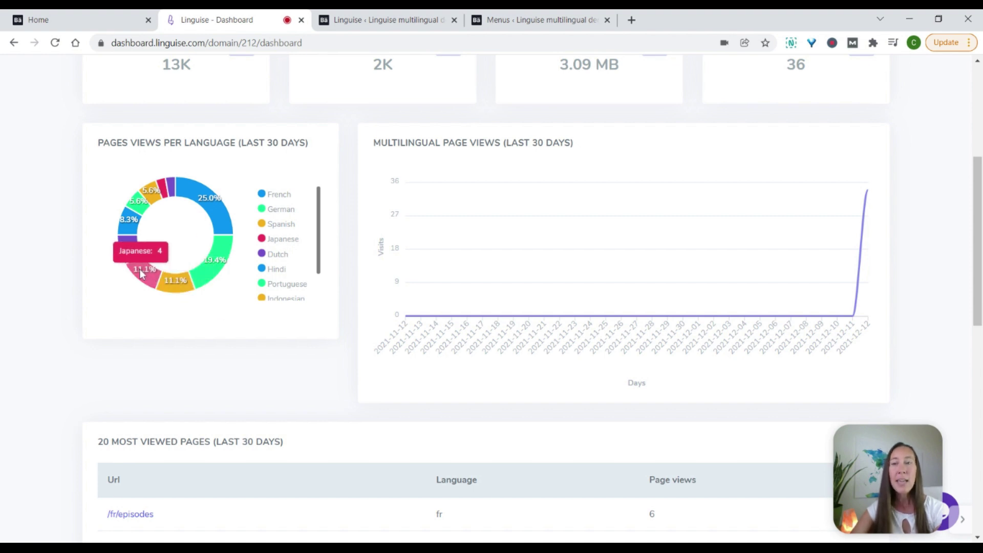
pyautogui.moveTo(133, 251)
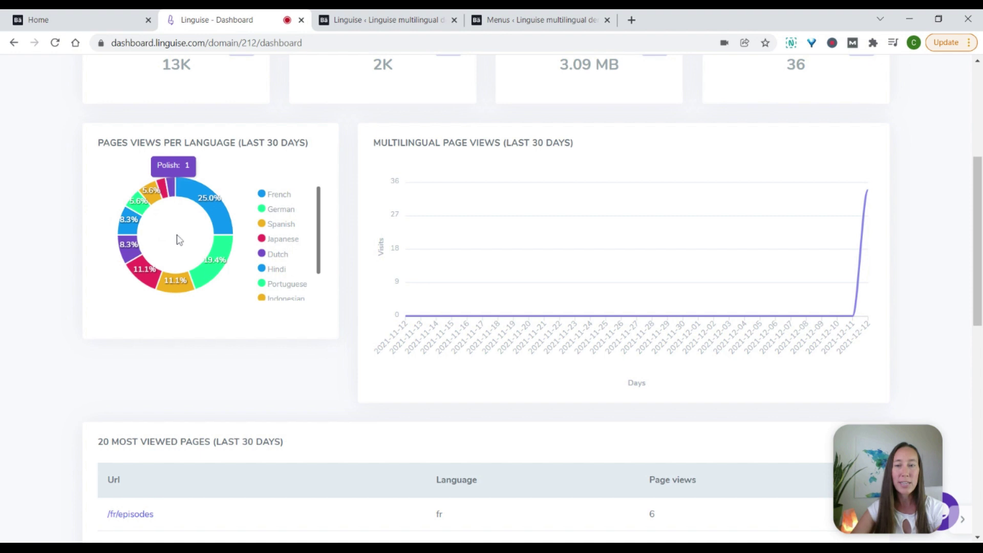
pyautogui.scroll(-3, 582, 191)
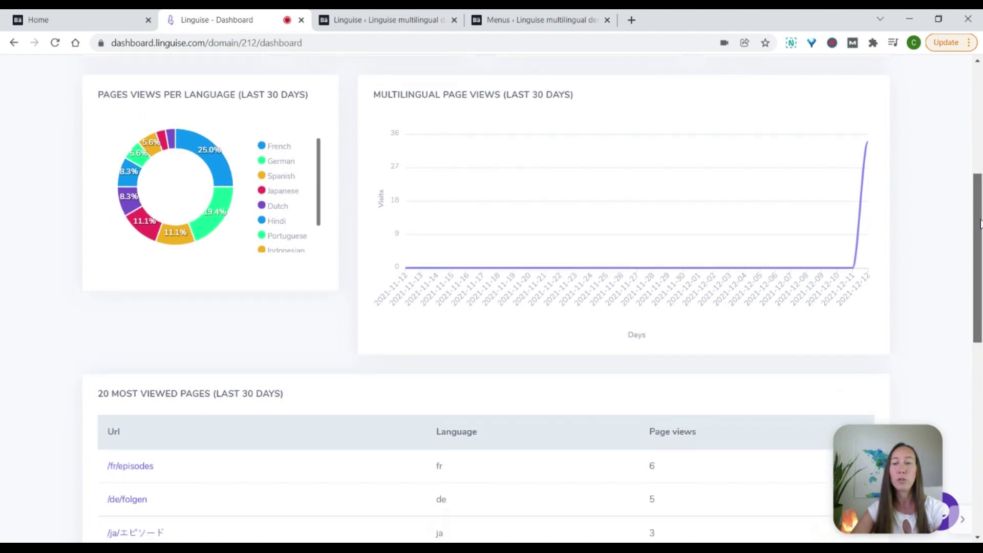
pyautogui.scroll(-3, 492, 295)
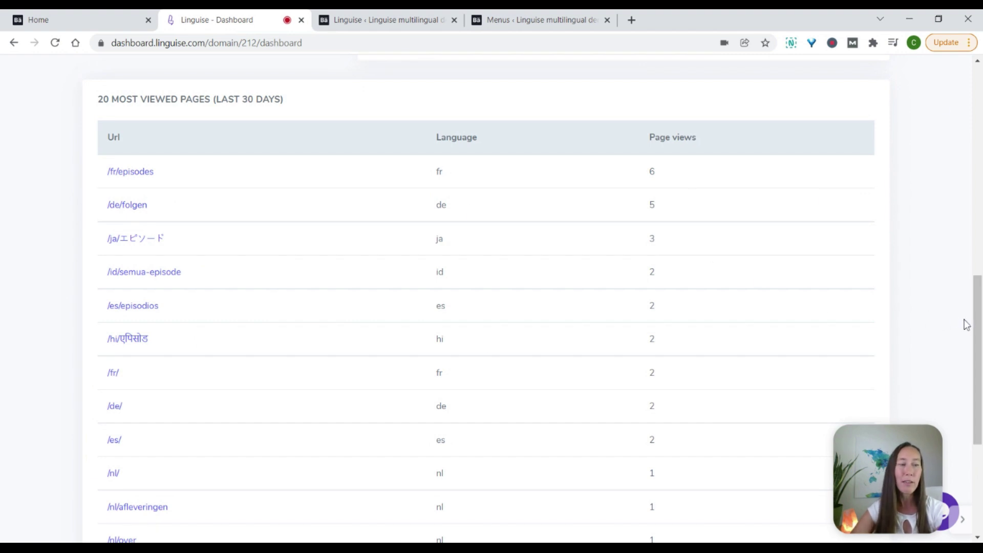
pyautogui.moveTo(977, 326); pyautogui.dragTo(972, 90)
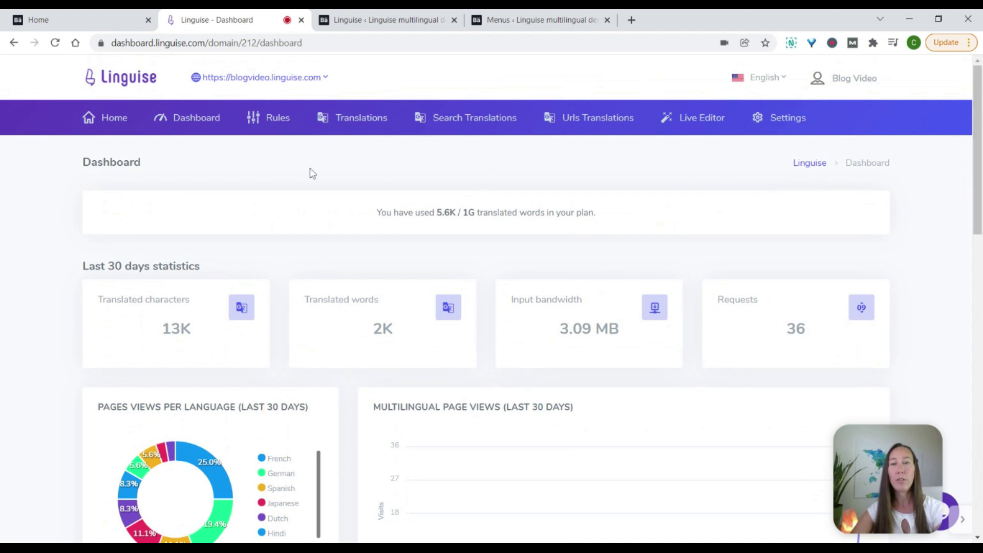
# Open a new translation rule, look at the Text replace and Content exclusion types, and return to Text ignore.
pyautogui.click(267, 119)
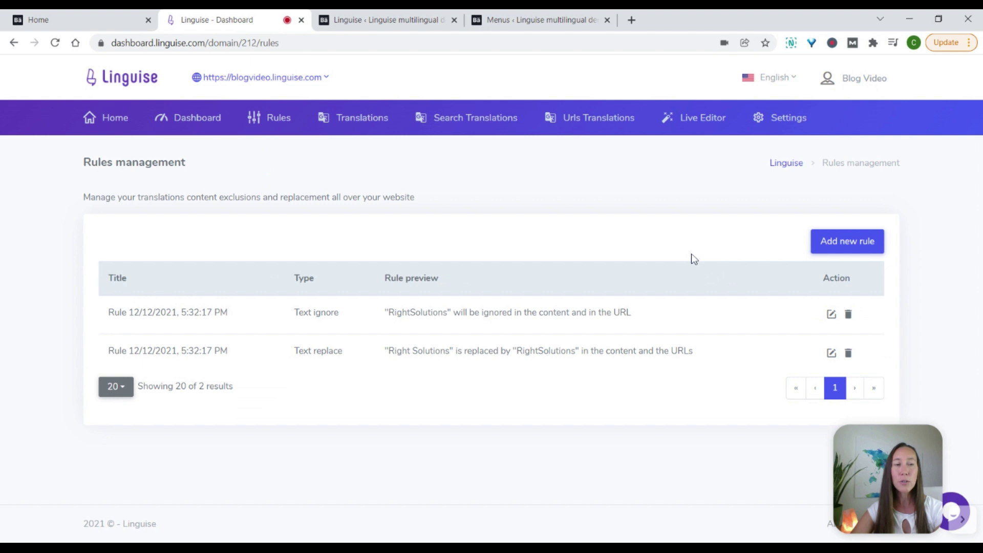
pyautogui.click(844, 246)
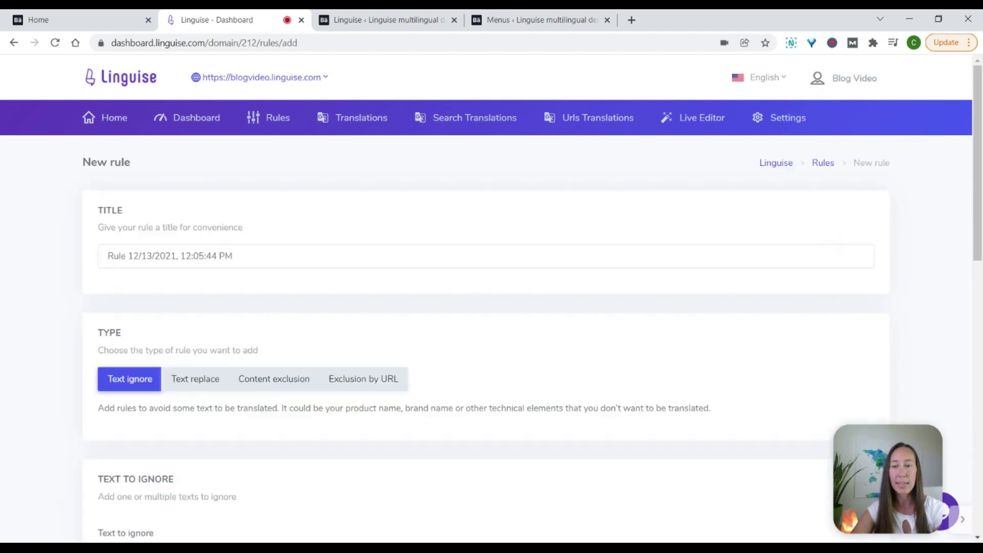
pyautogui.scroll(-2, 979, 174)
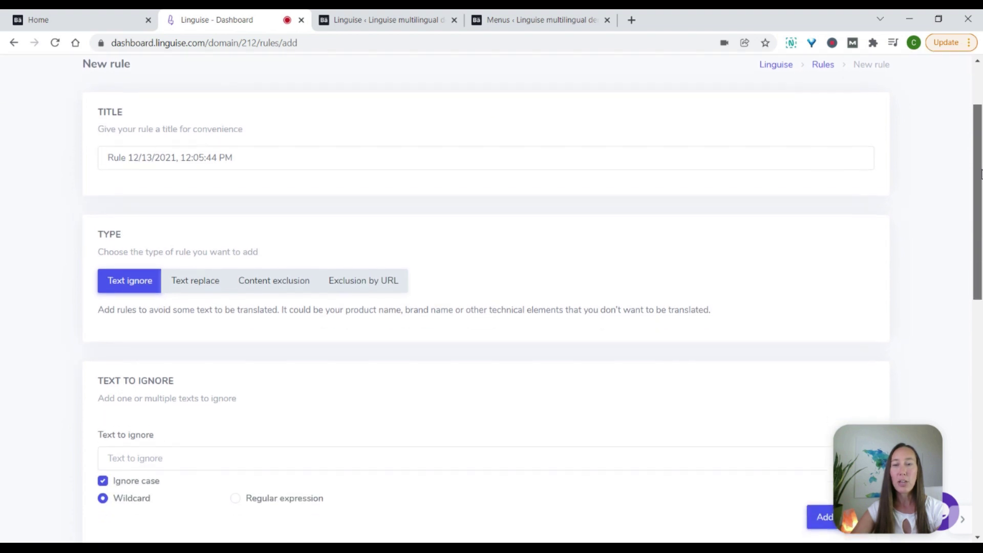
pyautogui.scroll(-2, 979, 174)
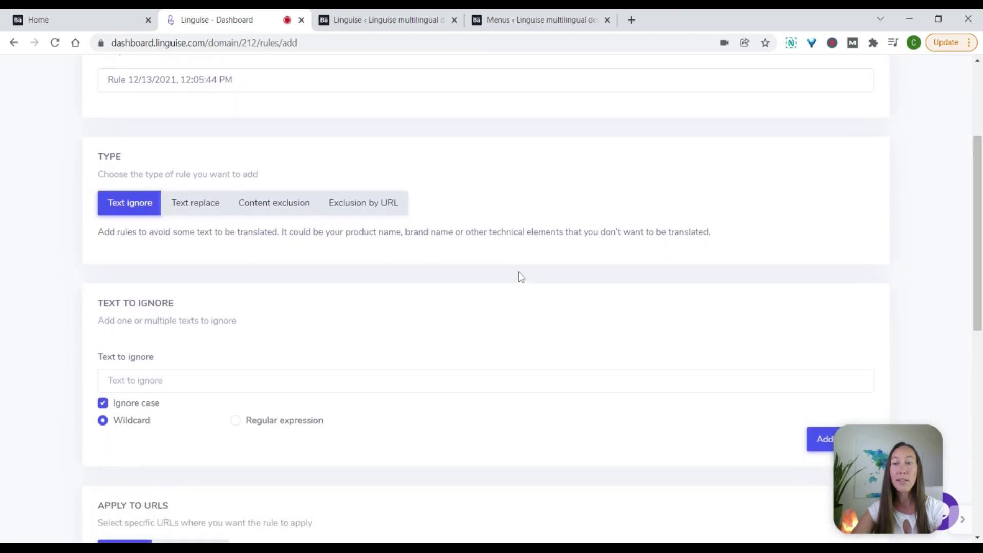
pyautogui.click(203, 211)
pyautogui.click(274, 209)
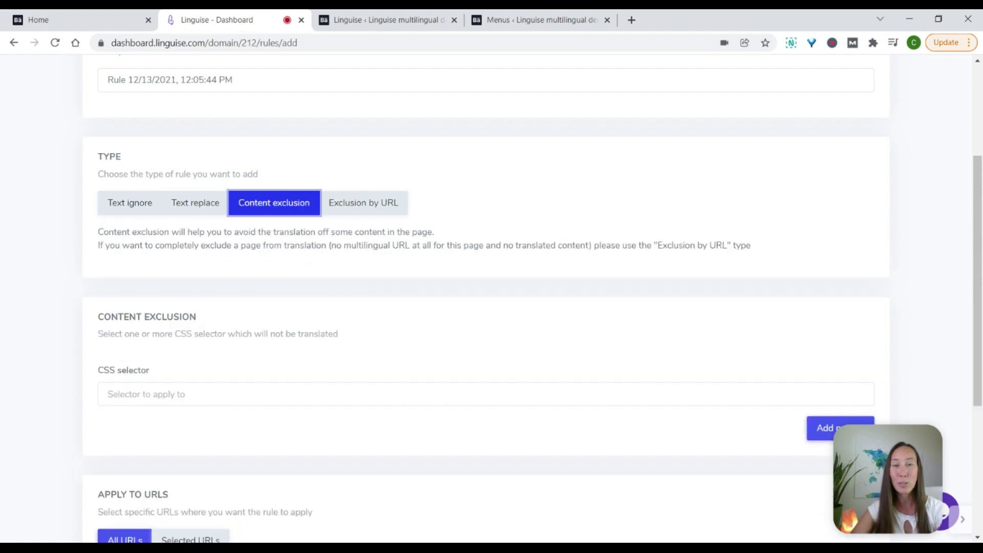
pyautogui.click(130, 204)
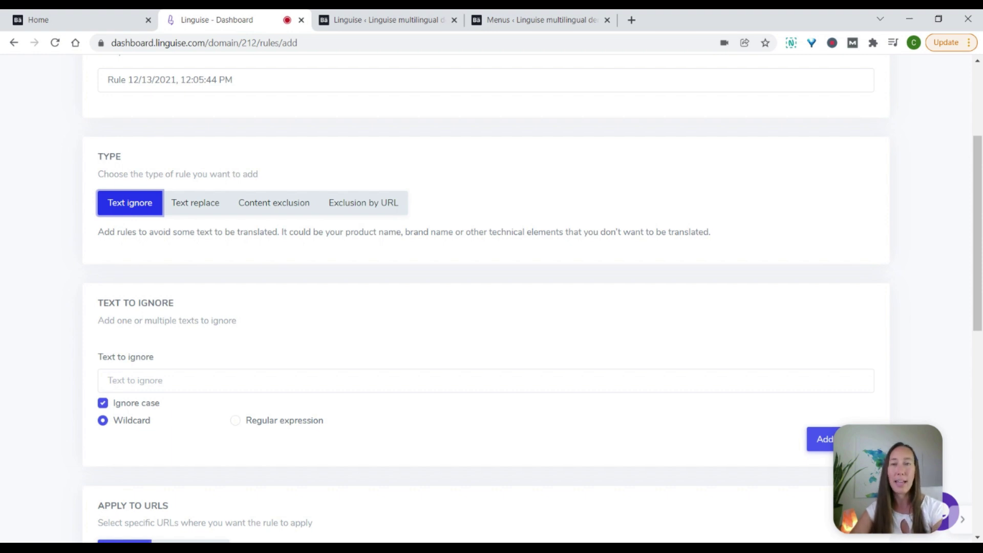
pyautogui.moveTo(977, 194); pyautogui.dragTo(977, 123)
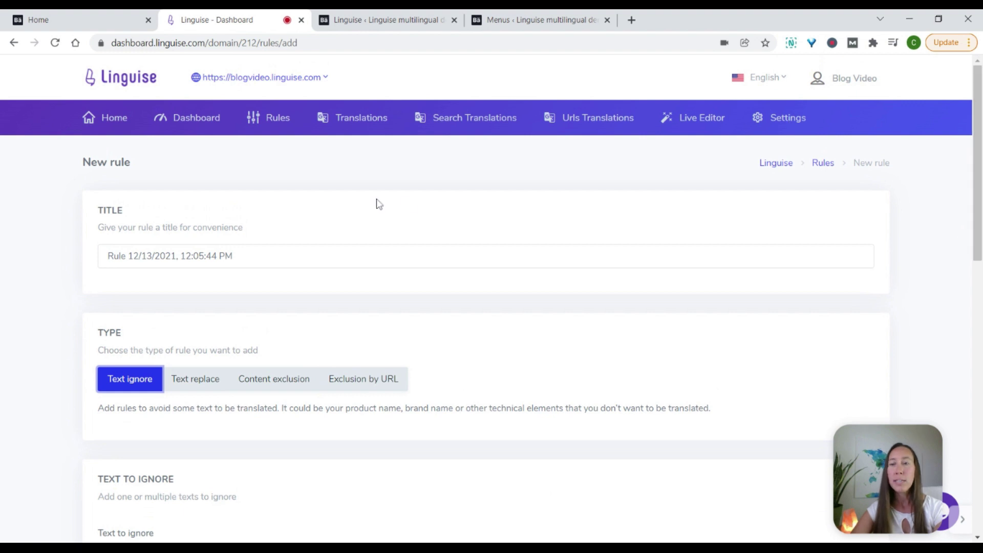
# Open the German translation of the third-party cookies text for editing from the Translations list.
pyautogui.click(368, 122)
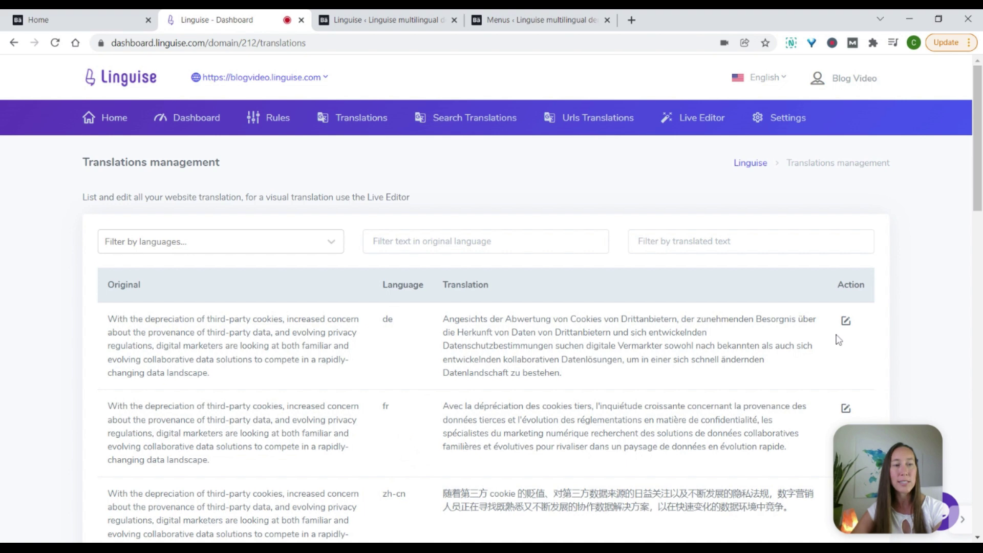
pyautogui.click(845, 322)
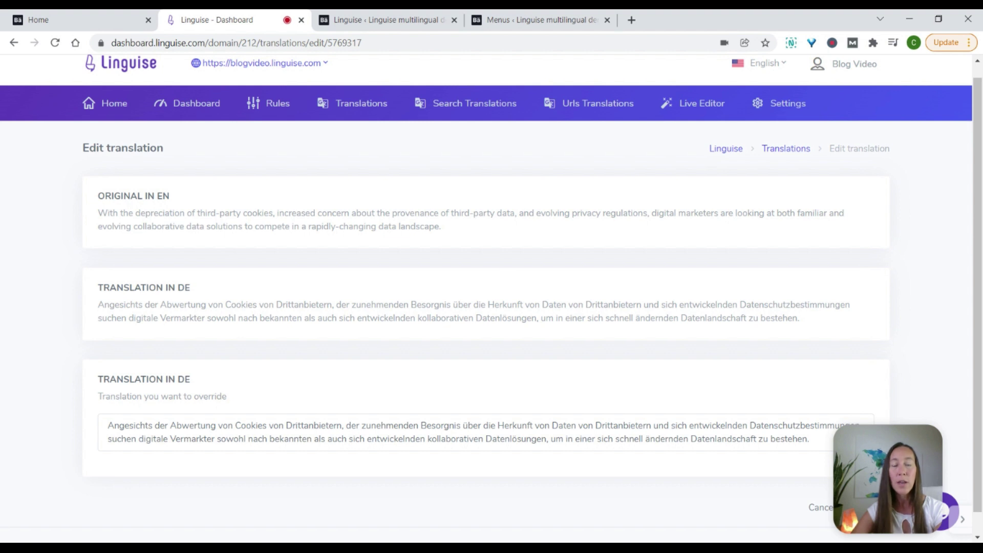
# Launch the Live Editor for the site's front-end translations.
pyautogui.click(699, 114)
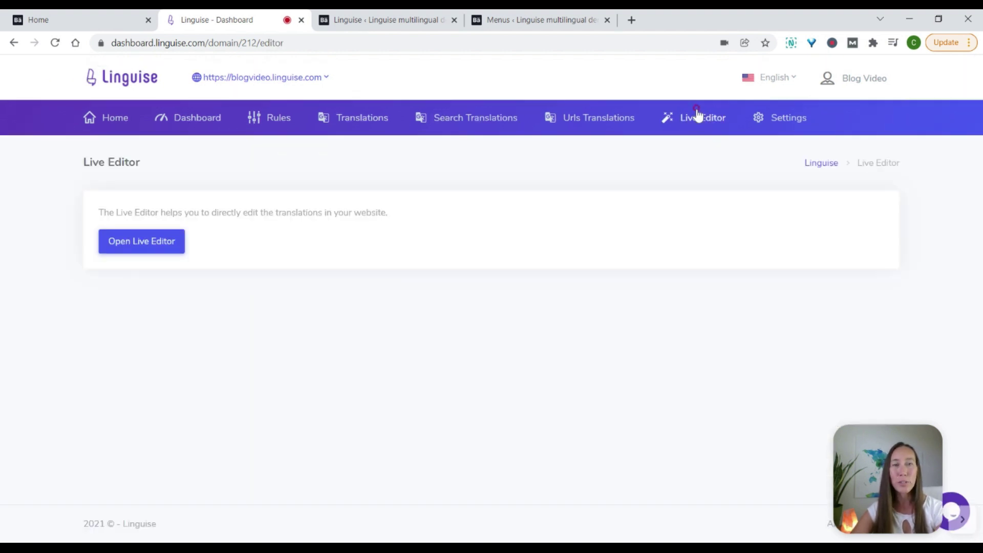
pyautogui.click(142, 241)
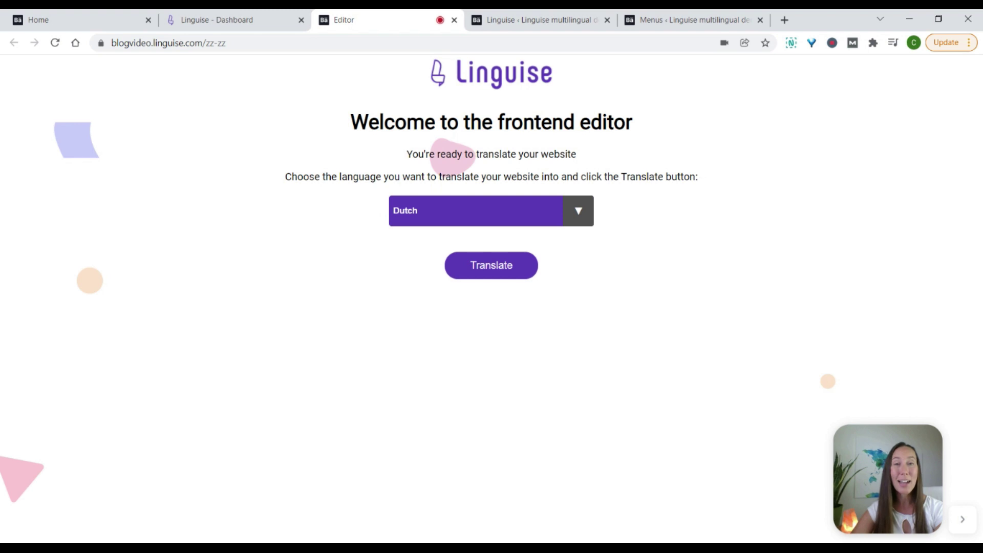
# Choose Spanish as the language to translate the website into and open the Spanish page in the frontend editor.
pyautogui.click(487, 232)
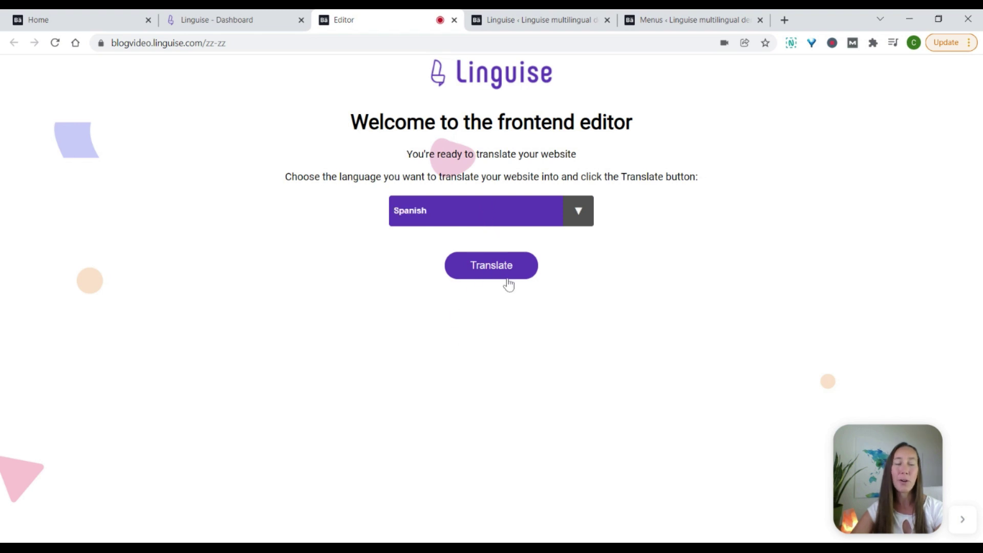
pyautogui.click(495, 270)
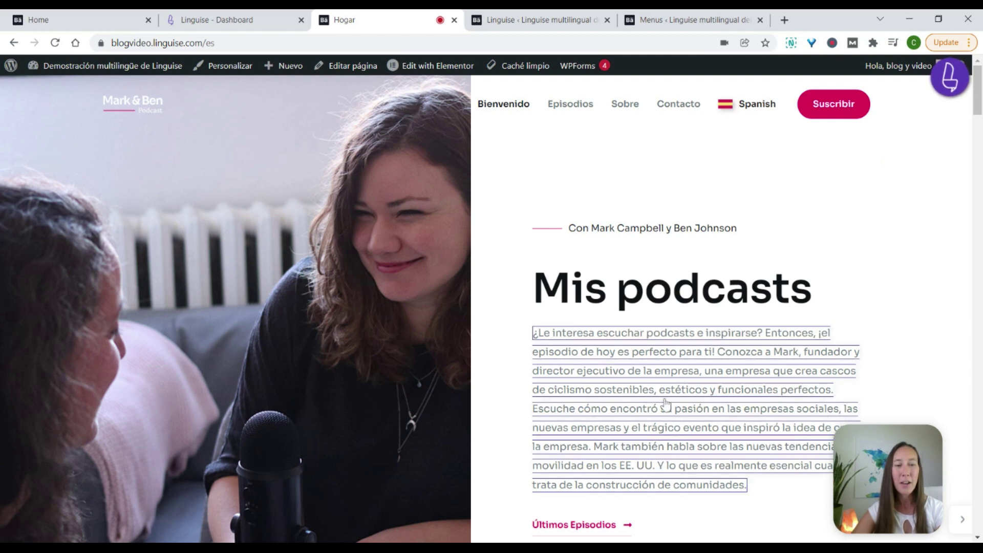
# Try appending "fjiefjfel" to the Spanish translation of the "Mis podcasts" heading, and discard the edit.
pyautogui.click(810, 297)
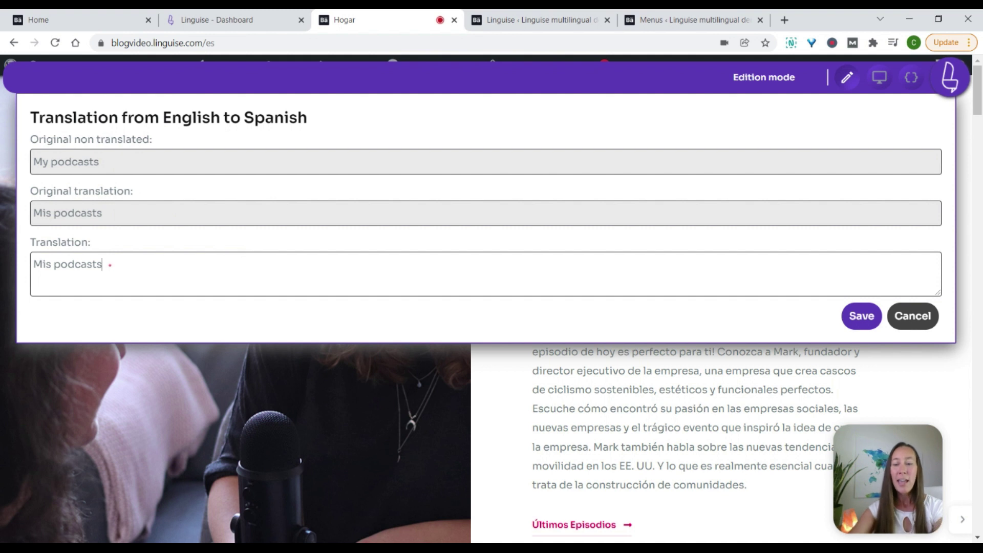
pyautogui.write('fjiefjfel')
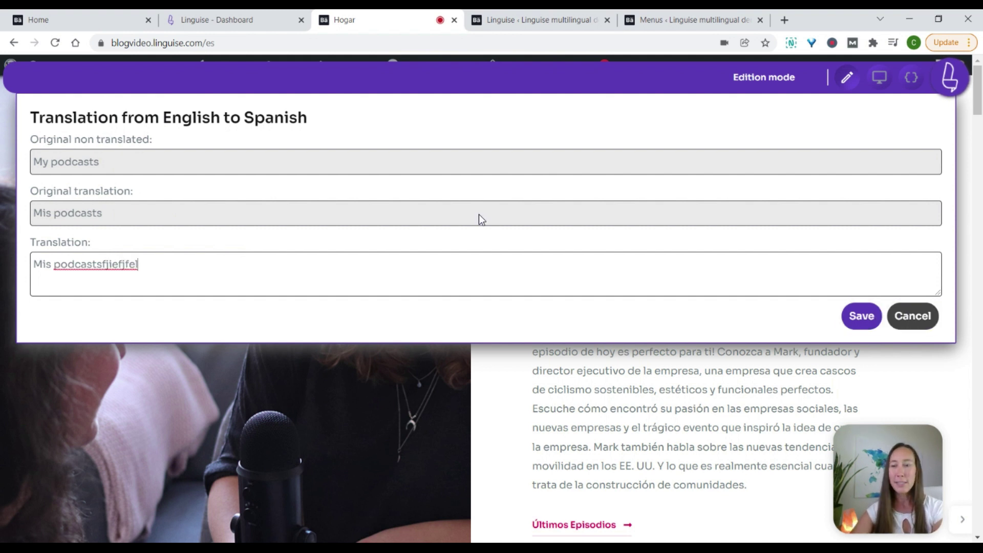
pyautogui.click(918, 323)
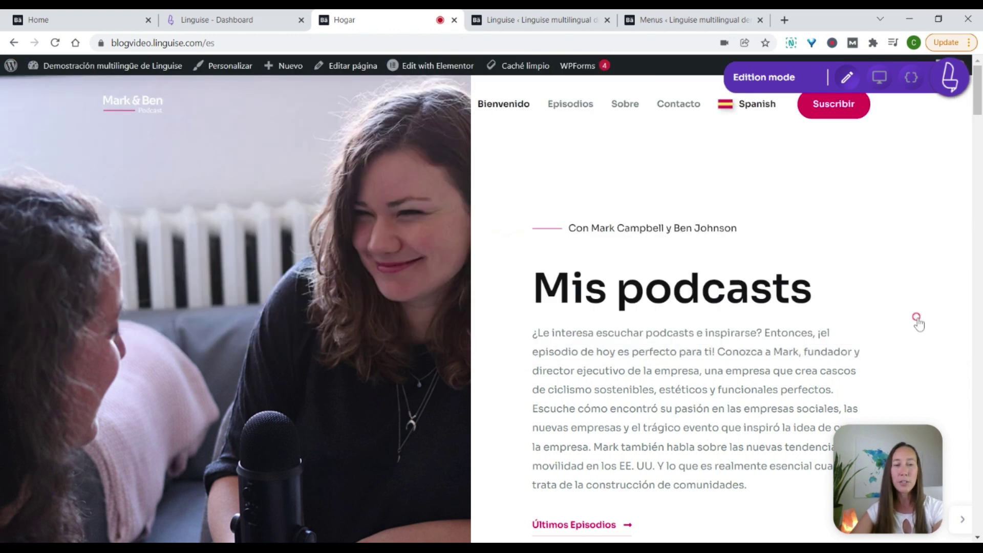
# Review the original text and Spanish translation of the intro paragraph below the "Mis podcasts" heading, and close it without saving.
pyautogui.click(779, 369)
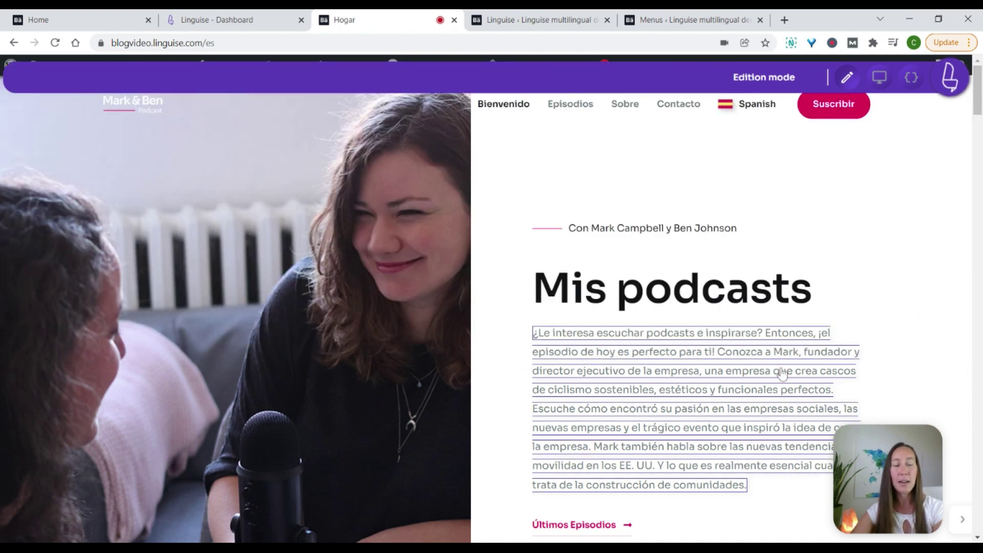
pyautogui.scroll(-1, 902, 327)
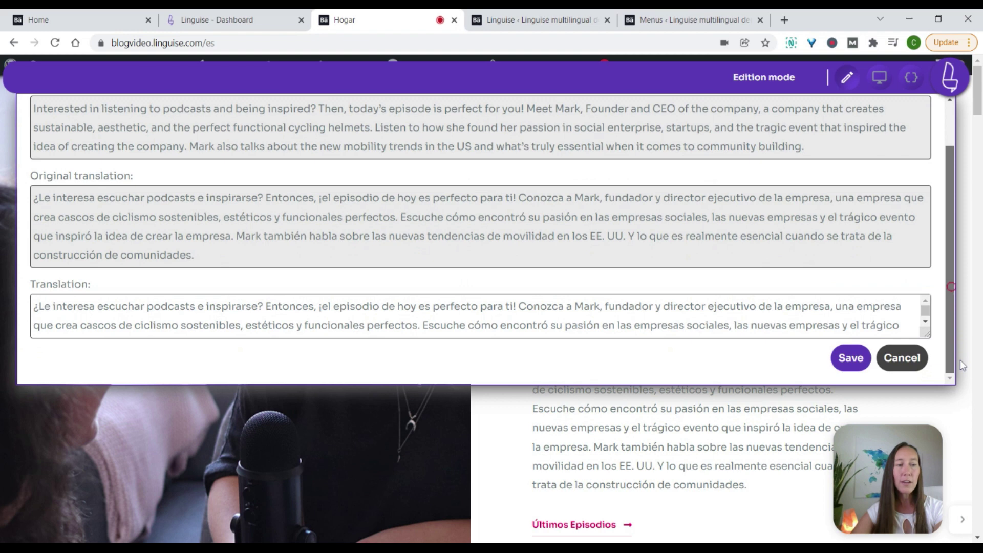
pyautogui.click(902, 358)
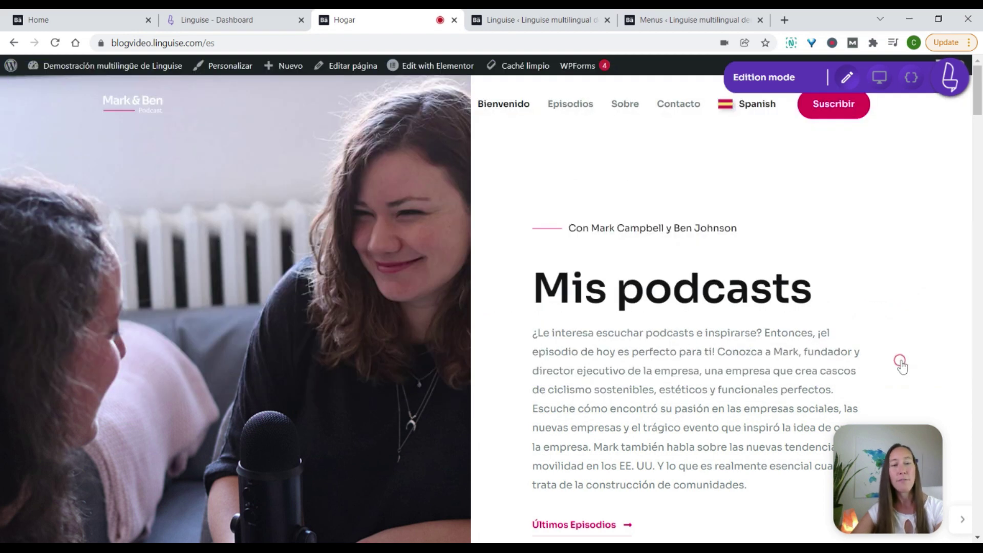